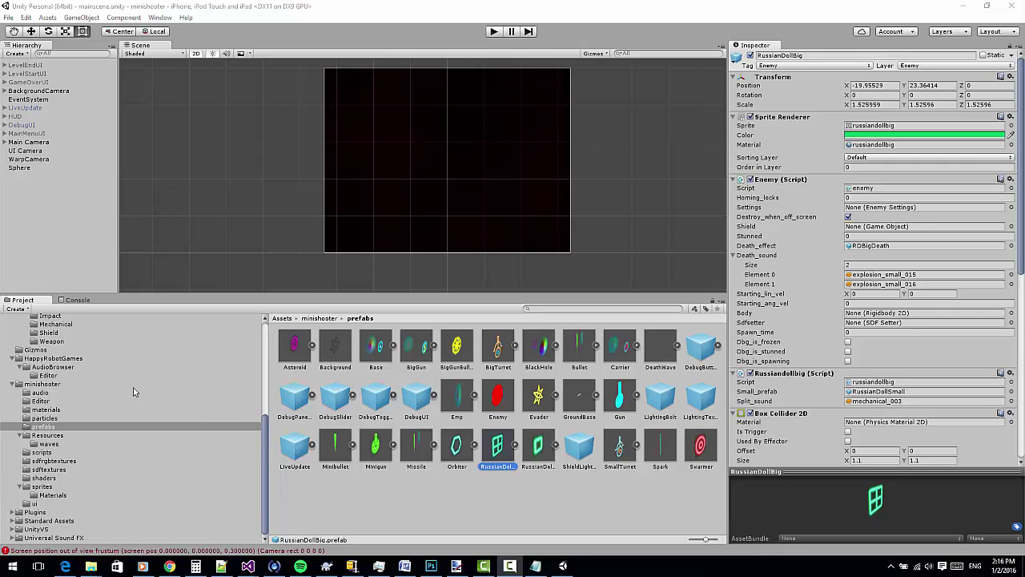
Step: Look through the project's sound folders, including FORGE3D's Sci-Fi Sounds, its Bonus subfolder, and Universal Sound FX
{"action": "scroll", "coordinate": [183, 514], "scroll_direction": "up", "scroll_amount": 4}
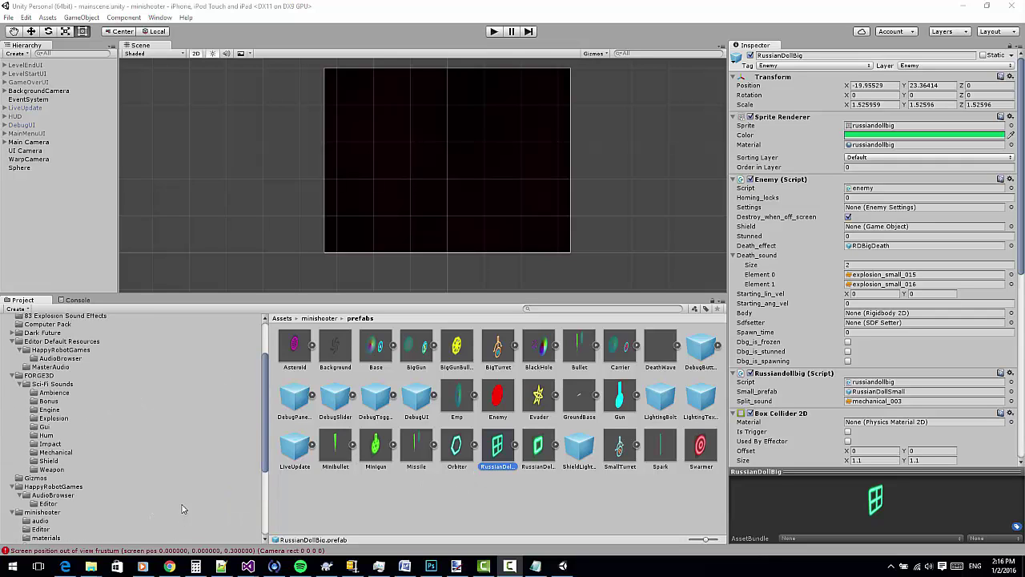
{"action": "left_click", "coordinate": [79, 376]}
{"action": "left_click", "coordinate": [89, 384]}
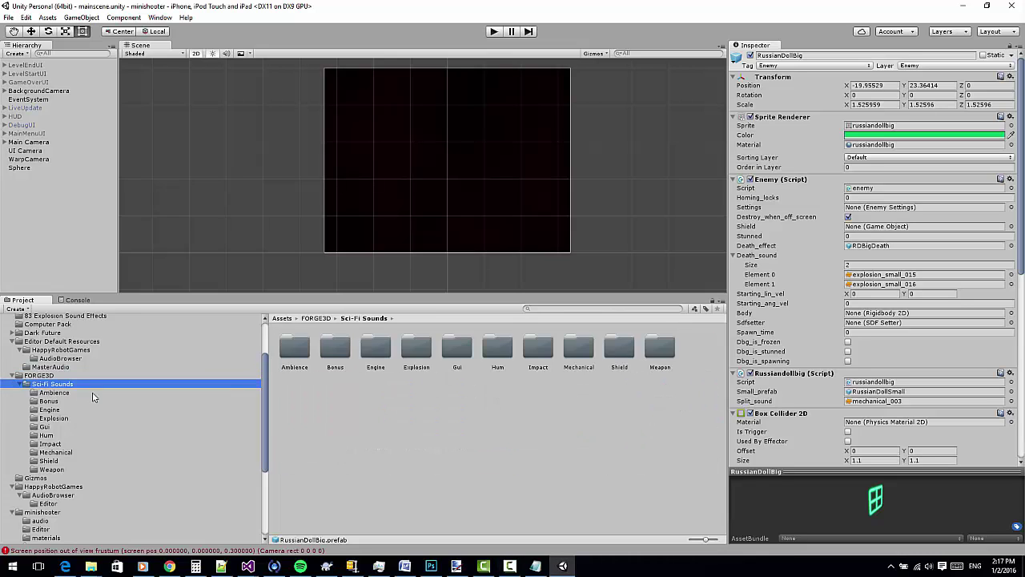
{"action": "left_click", "coordinate": [93, 401]}
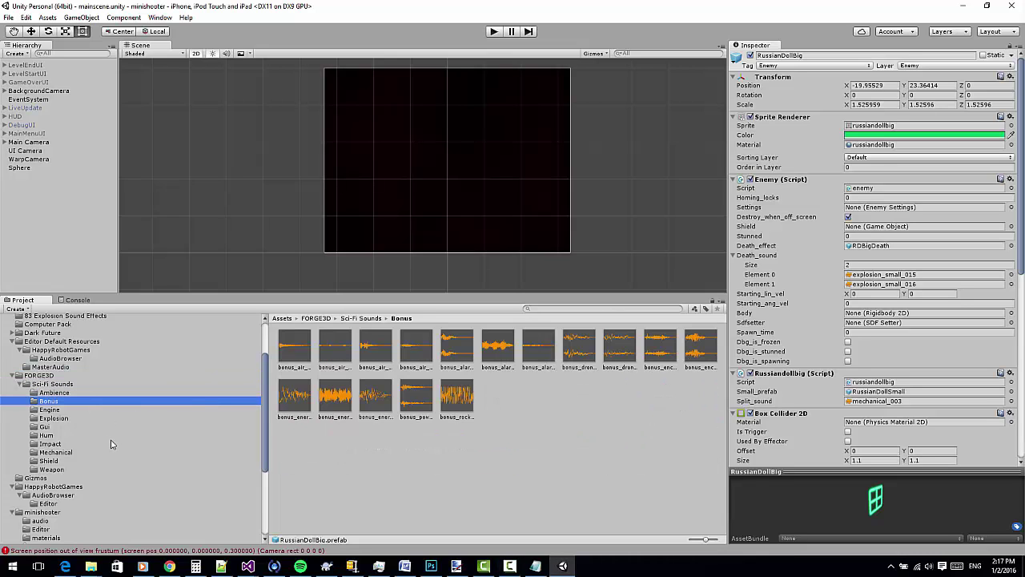
{"action": "scroll", "coordinate": [114, 444], "scroll_direction": "down", "scroll_amount": 4}
{"action": "left_click", "coordinate": [56, 537]}
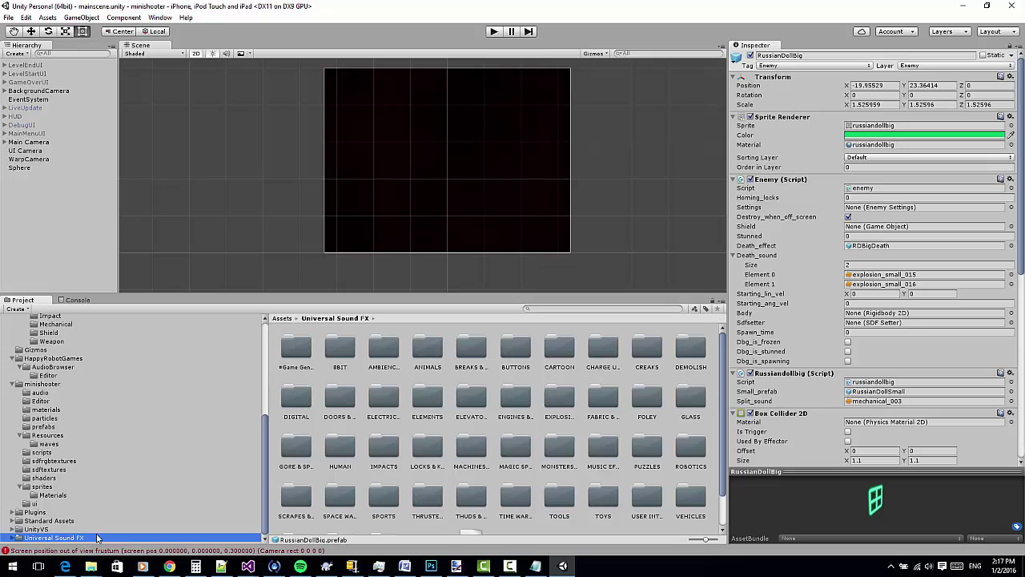
{"action": "scroll", "coordinate": [515, 381], "scroll_direction": "down", "scroll_amount": 2}
{"action": "scroll", "coordinate": [542, 414], "scroll_direction": "up", "scroll_amount": 2}
{"action": "scroll", "coordinate": [499, 393], "scroll_direction": "down", "scroll_amount": 1}
{"action": "scroll", "coordinate": [535, 499], "scroll_direction": "up", "scroll_amount": 1}
{"action": "scroll", "coordinate": [432, 416], "scroll_direction": "down", "scroll_amount": 1}
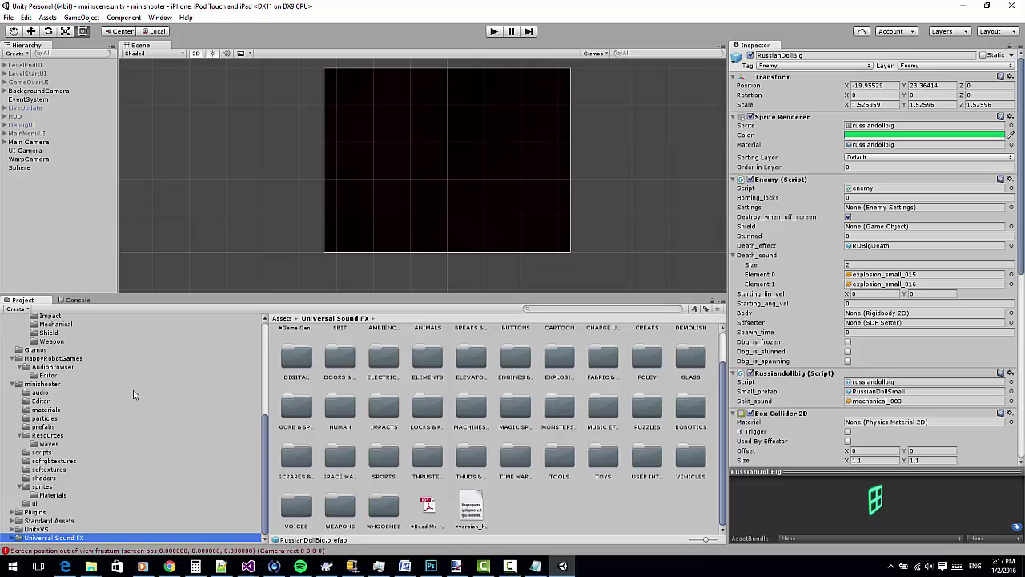
{"action": "scroll", "coordinate": [426, 382], "scroll_direction": "up", "scroll_amount": 1}
Step: Open the minishooter prefabs folder and select the Orbiter prefab
{"action": "left_click", "coordinate": [80, 426]}
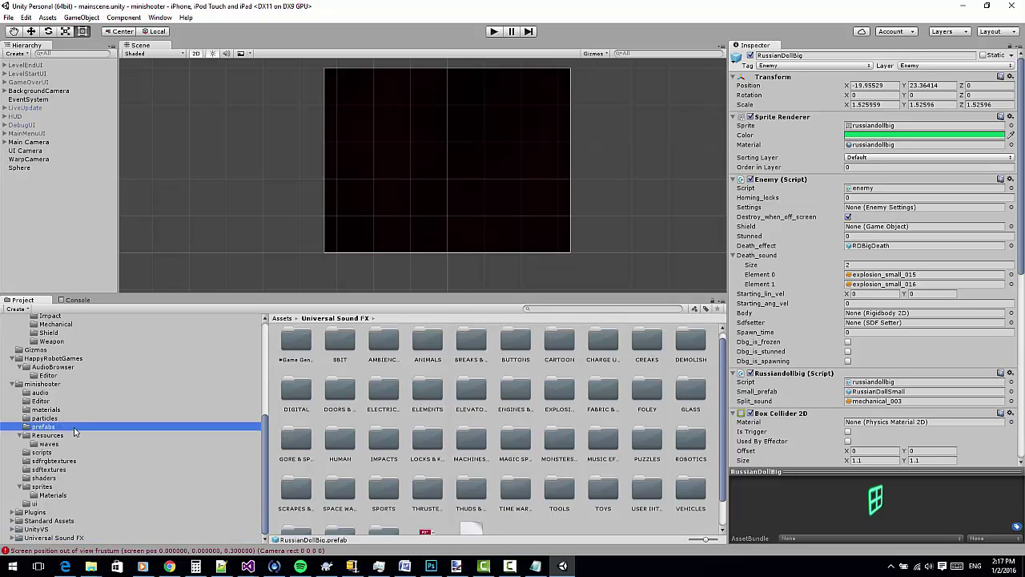
{"action": "left_click", "coordinate": [80, 436]}
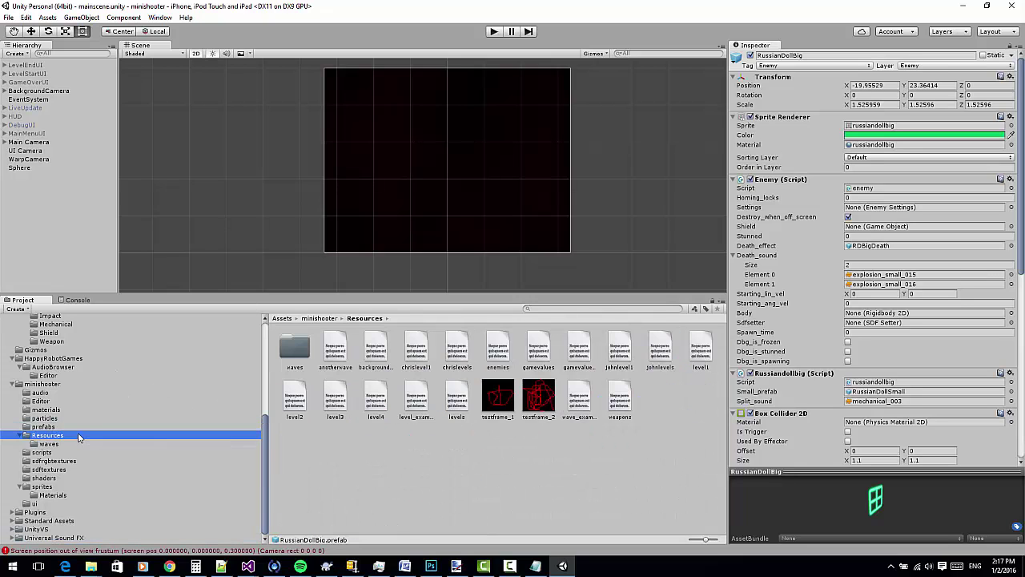
{"action": "left_click", "coordinate": [80, 427]}
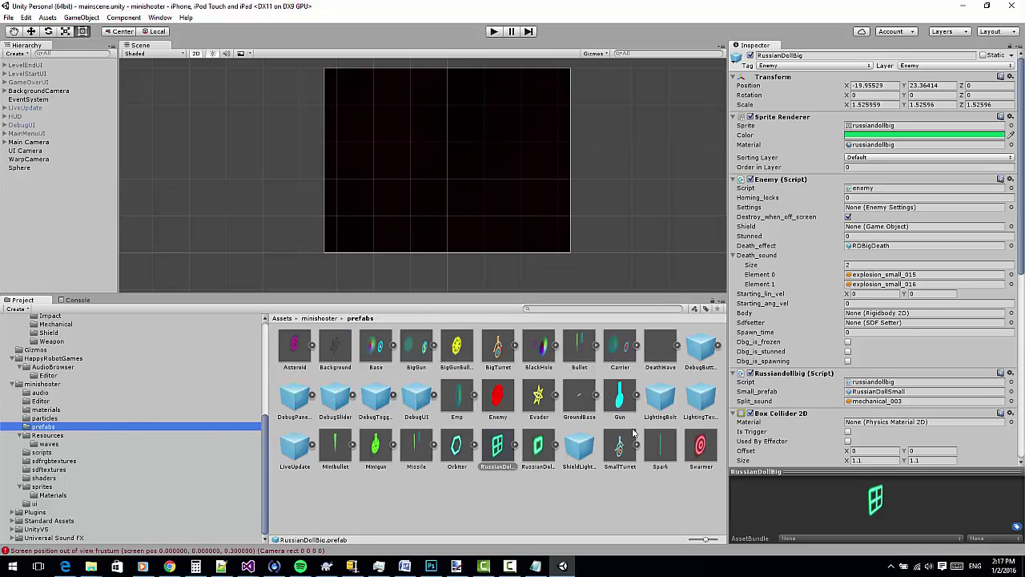
{"action": "left_click", "coordinate": [453, 448]}
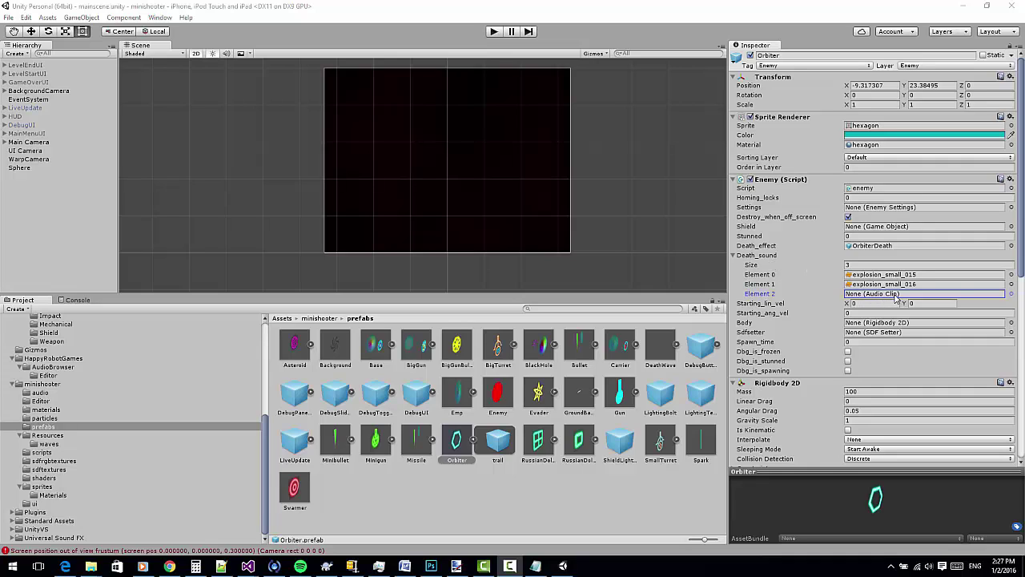
Step: Browse the selectable audio clips for Element 2 of the Orbiter's Death_sound list without choosing one
{"action": "left_click", "coordinate": [1011, 294]}
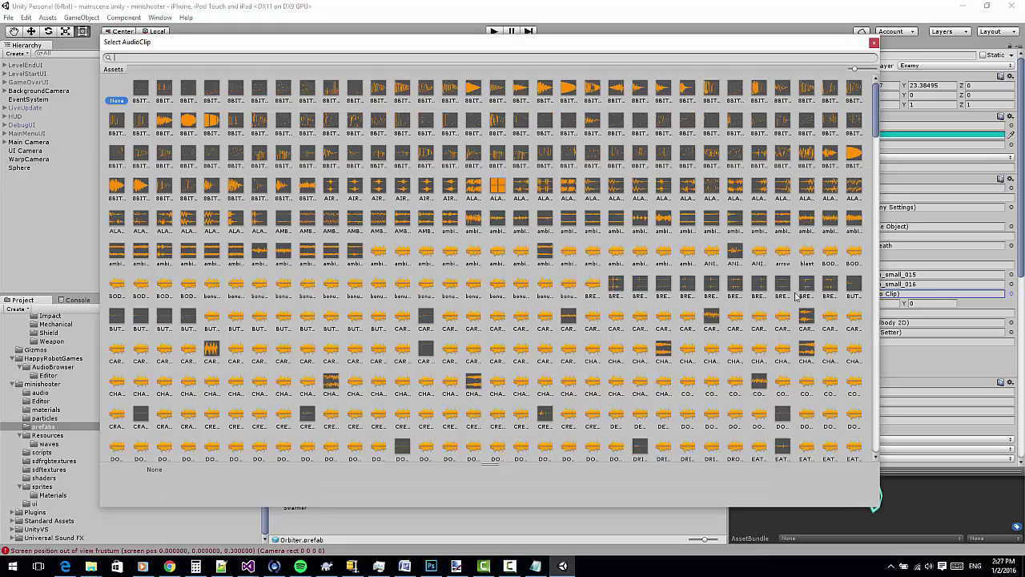
{"action": "scroll", "coordinate": [680, 229], "scroll_direction": "down", "scroll_amount": 10}
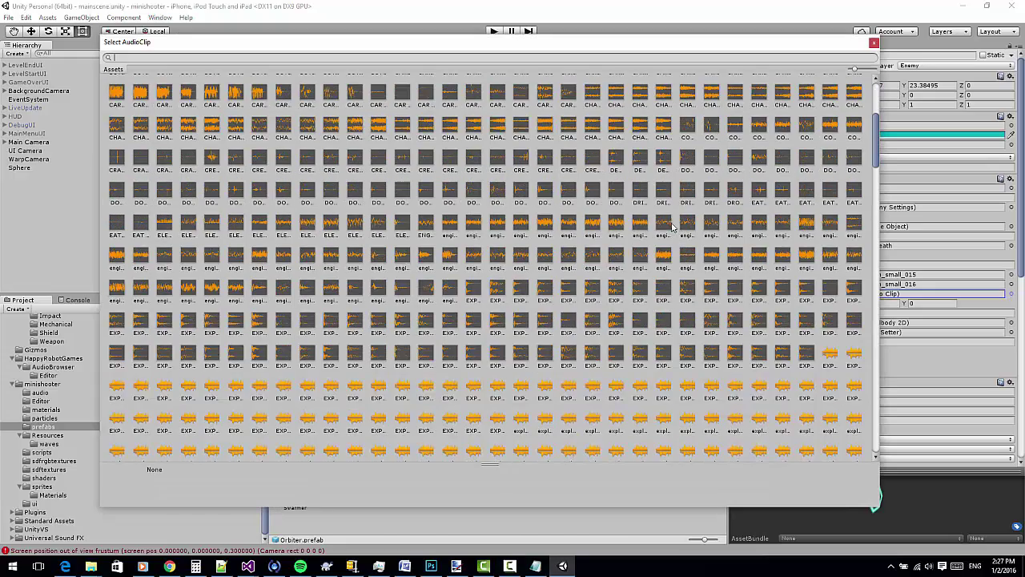
{"action": "left_click", "coordinate": [872, 43]}
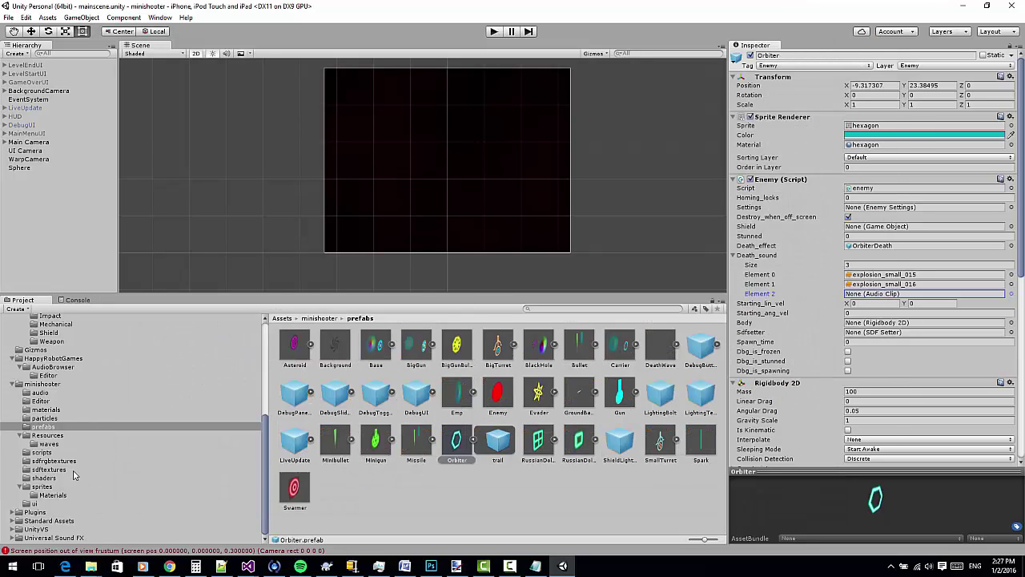
Step: Assign explosion_large_mix_004 from FORGE3D's Explosion folder to Element 2 of the Orbiter's Death_sound list
{"action": "scroll", "coordinate": [81, 412], "scroll_direction": "up", "scroll_amount": 5}
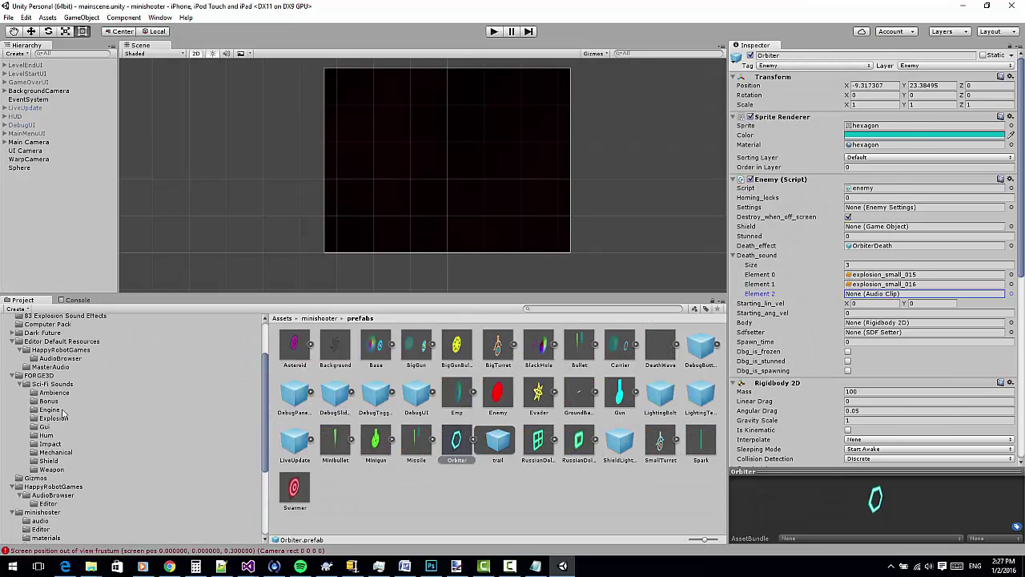
{"action": "left_click", "coordinate": [62, 418]}
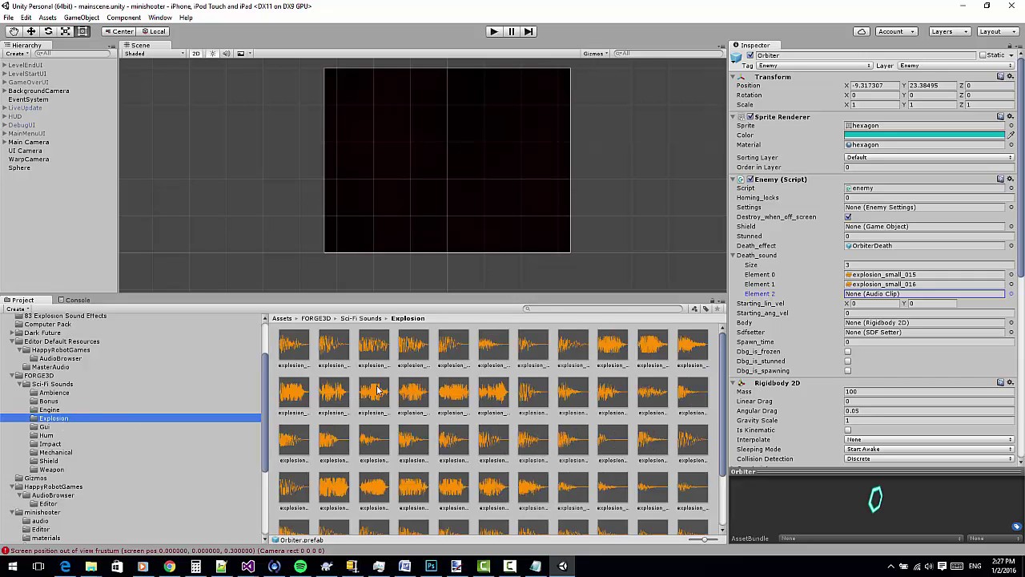
{"action": "left_click_drag", "start_coordinate": [379, 394], "coordinate": [871, 292]}
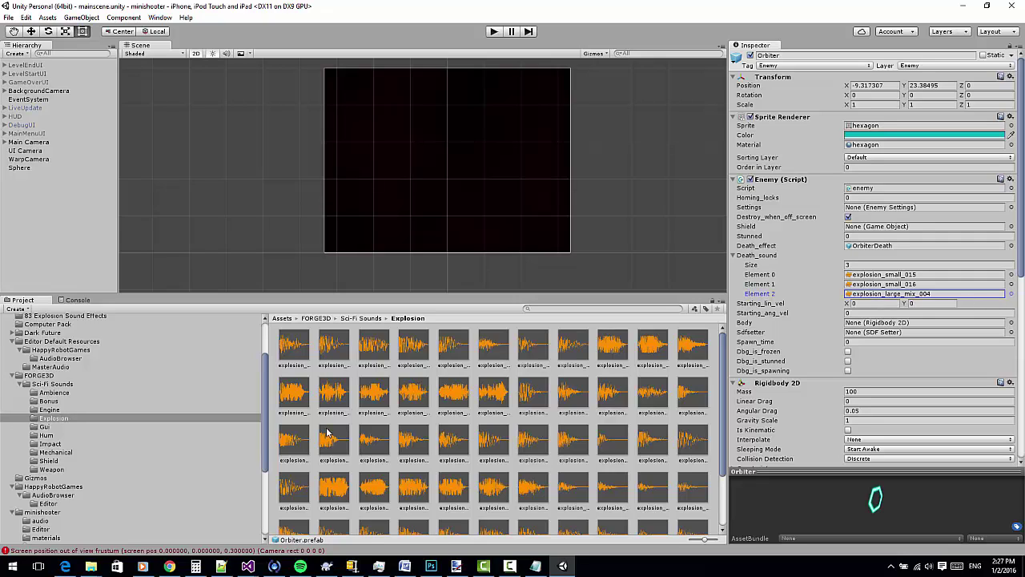
Step: Inspect the explosion_med_mix_003 and explosion_large_008 clips, and view the contents of FORGE3D's Gui sound folder
{"action": "left_click", "coordinate": [507, 476]}
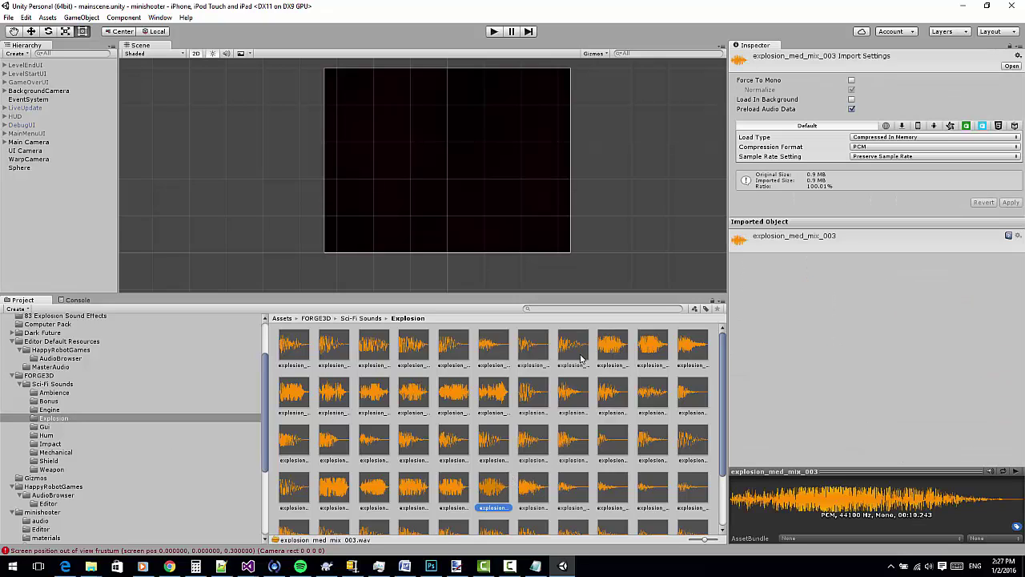
{"action": "left_click", "coordinate": [577, 352]}
{"action": "left_click", "coordinate": [112, 426]}
{"action": "scroll", "coordinate": [136, 448], "scroll_direction": "down", "scroll_amount": 5}
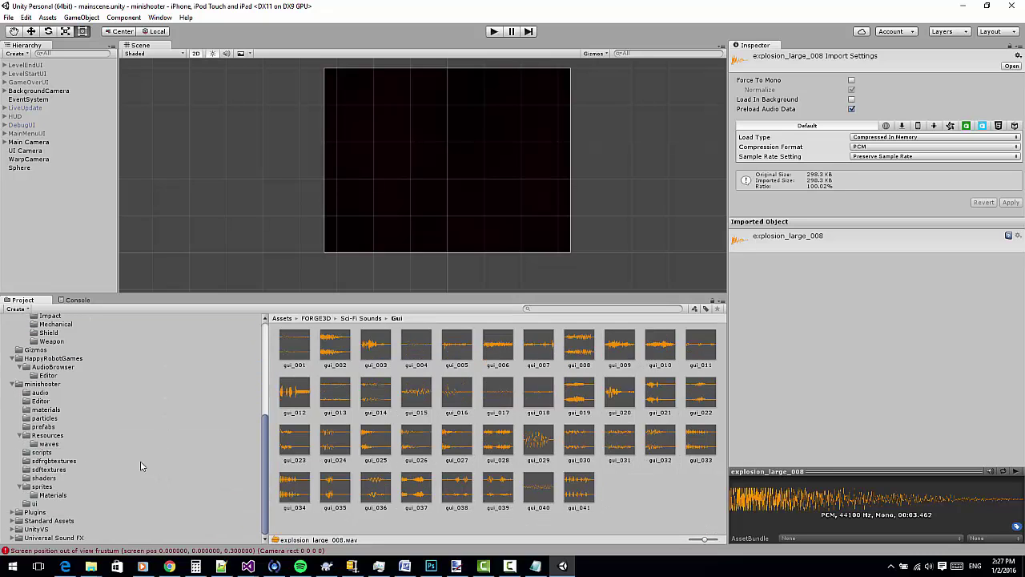
{"action": "scroll", "coordinate": [190, 429], "scroll_direction": "up", "scroll_amount": 3}
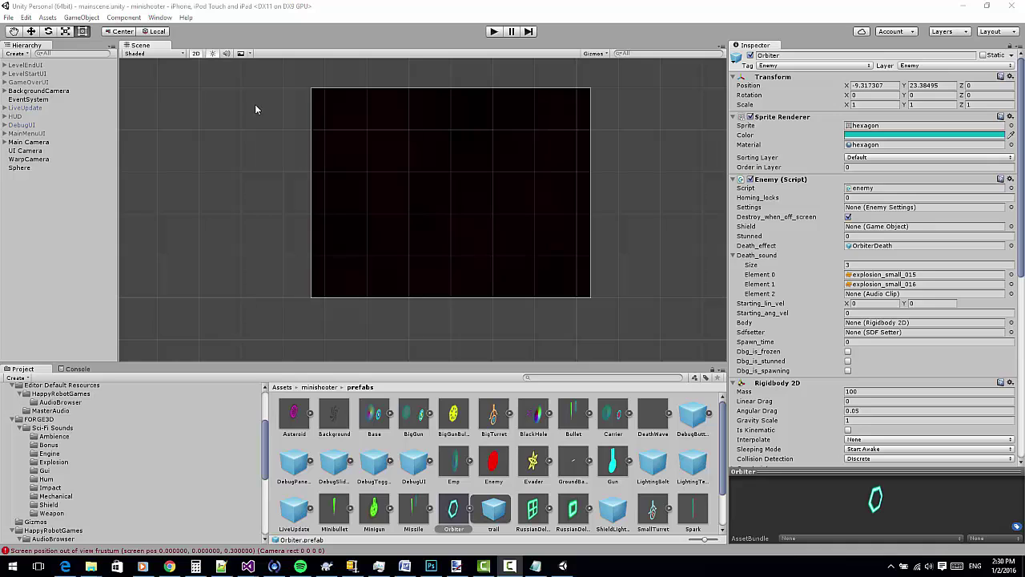
Step: Open the Happy Robot Audio Browser, dock it beneath the Project panel, and enlarge both panels
{"action": "left_click", "coordinate": [159, 18]}
{"action": "mouse_move", "coordinate": [132, 107]}
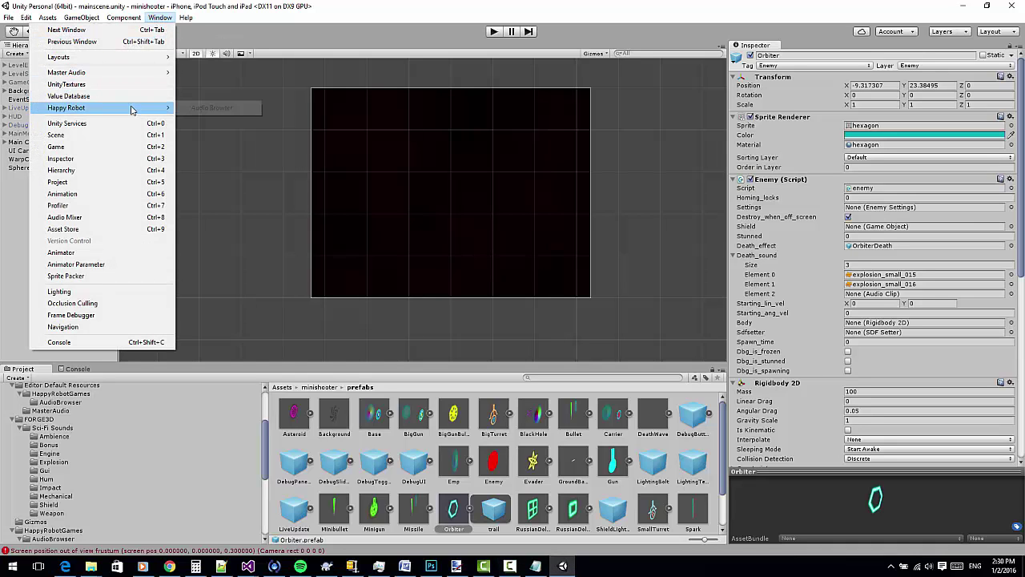
{"action": "left_click", "coordinate": [200, 110]}
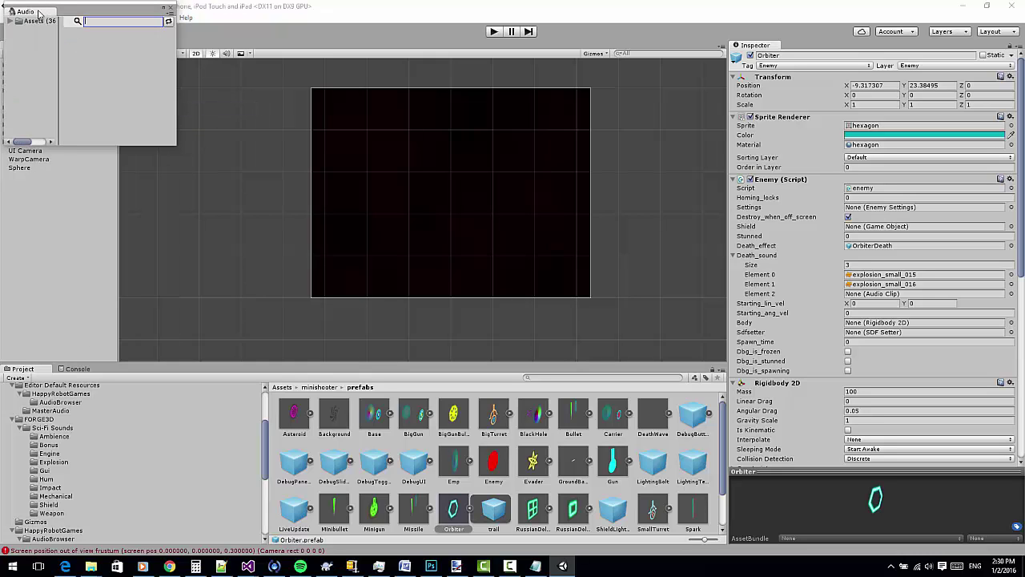
{"action": "left_click_drag", "start_coordinate": [38, 13], "coordinate": [301, 503]}
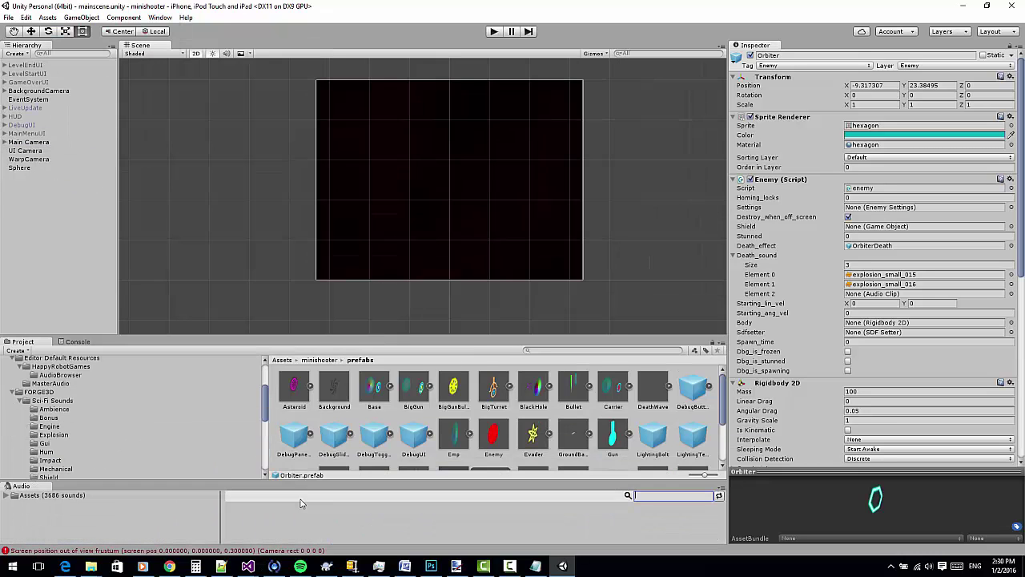
{"action": "left_click_drag", "start_coordinate": [353, 331], "coordinate": [365, 229]}
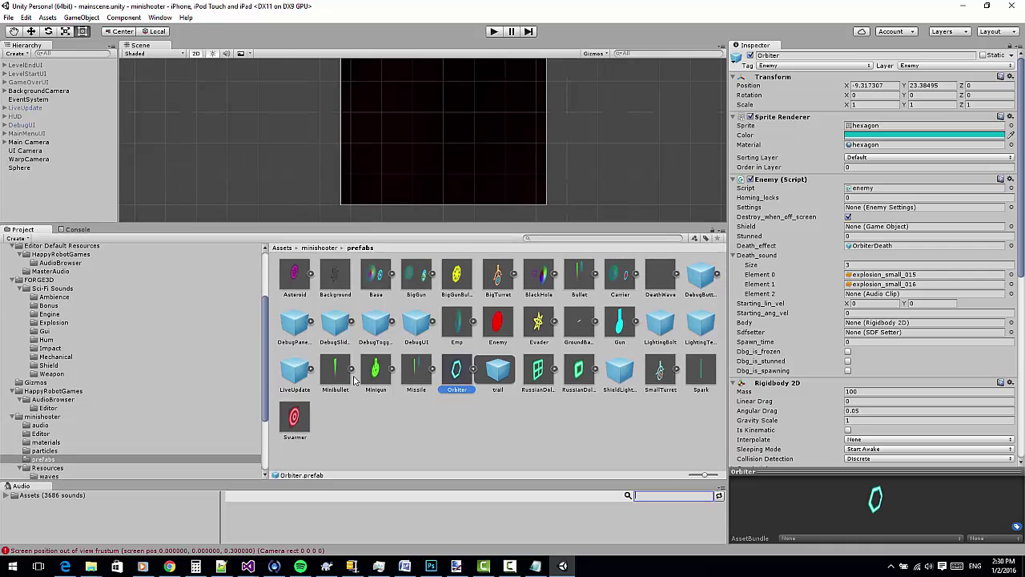
{"action": "left_click_drag", "start_coordinate": [352, 479], "coordinate": [352, 385]}
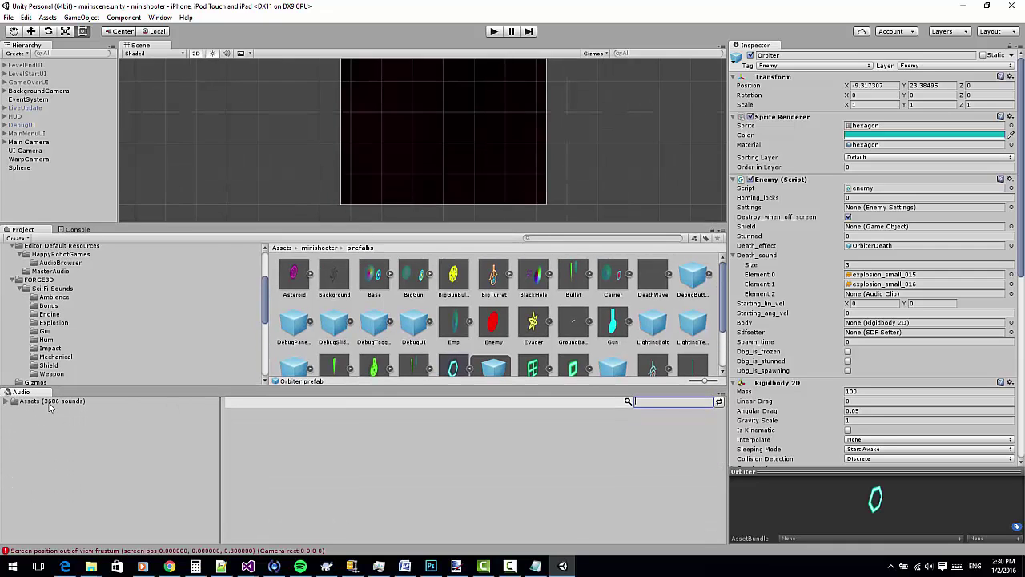
Step: Widen the audio browser's folder column and list the sounds in FORGE3D/Sci-Fi Sounds/Explosion
{"action": "left_click", "coordinate": [7, 401]}
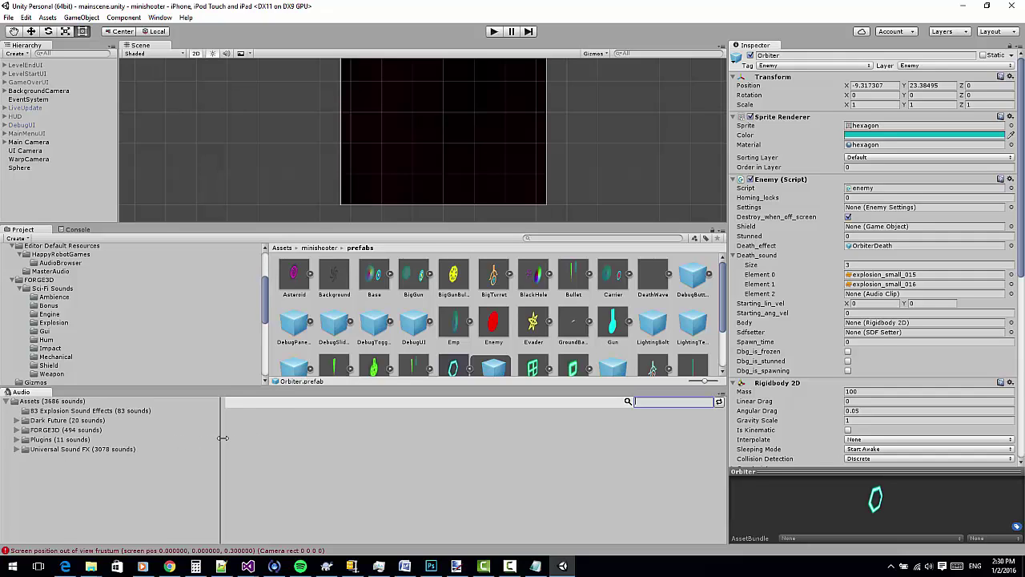
{"action": "left_click_drag", "start_coordinate": [223, 438], "coordinate": [265, 438]}
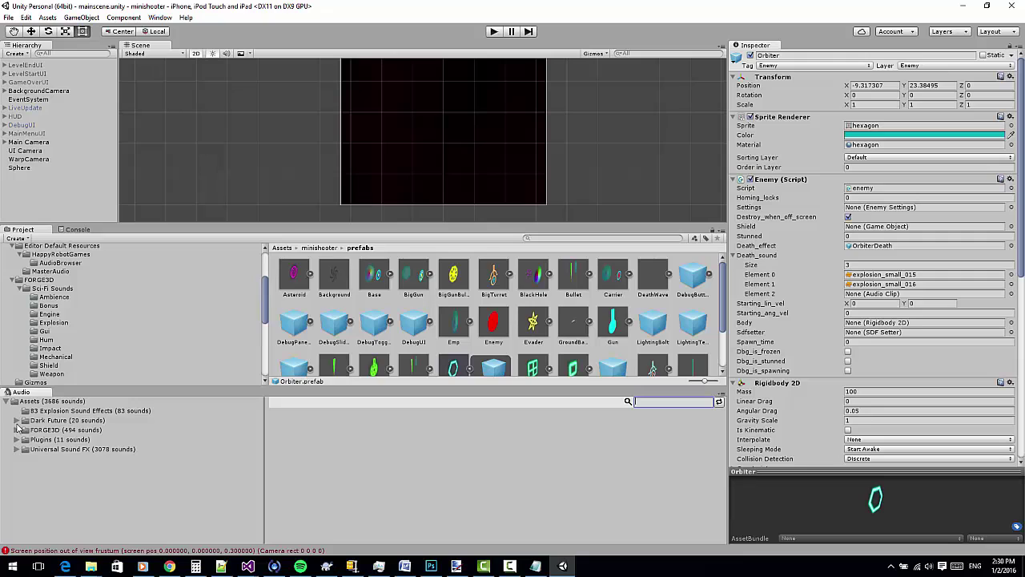
{"action": "left_click", "coordinate": [16, 430]}
{"action": "left_click", "coordinate": [35, 439]}
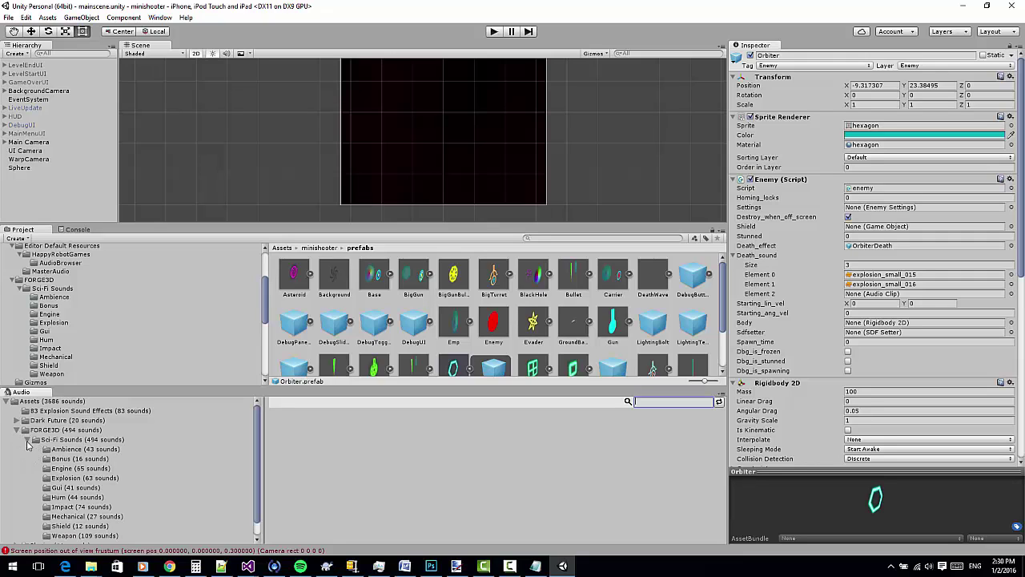
{"action": "left_click", "coordinate": [69, 478]}
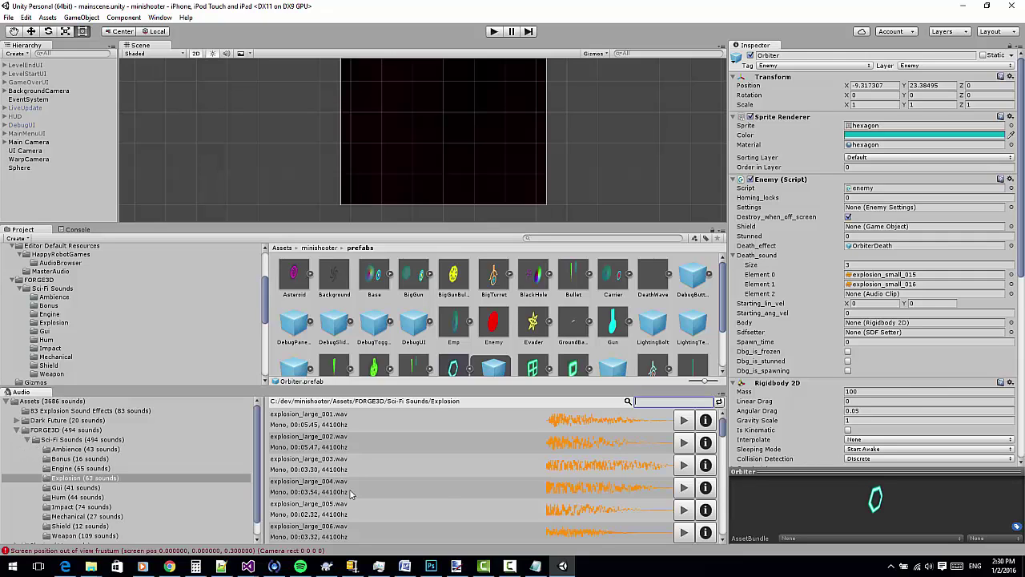
{"action": "scroll", "coordinate": [415, 450], "scroll_direction": "up", "scroll_amount": 5}
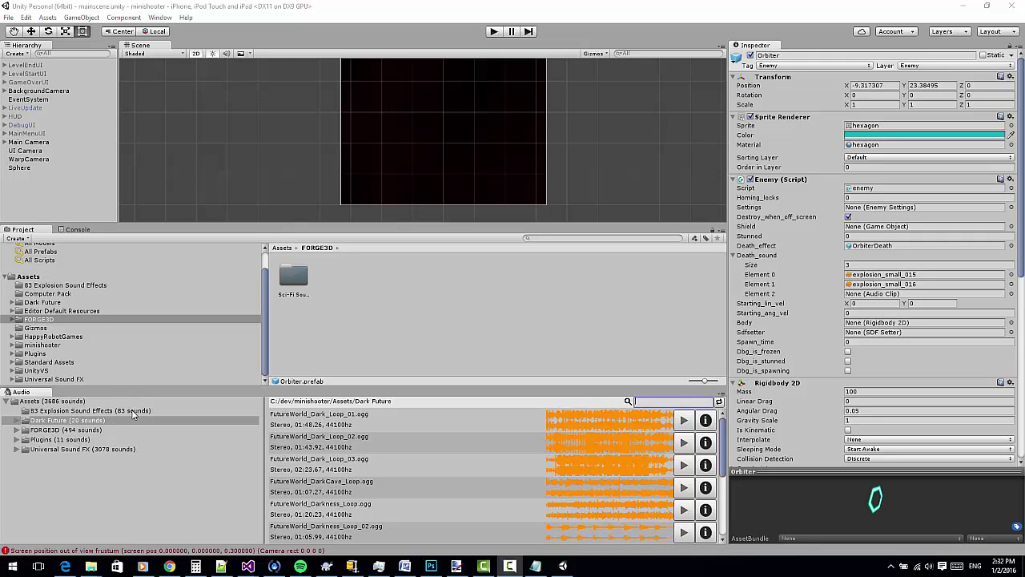
Step: Check the top-level Universal Sound FX, Plugins and FORGE3D folders in the audio browser
{"action": "left_click", "coordinate": [78, 450]}
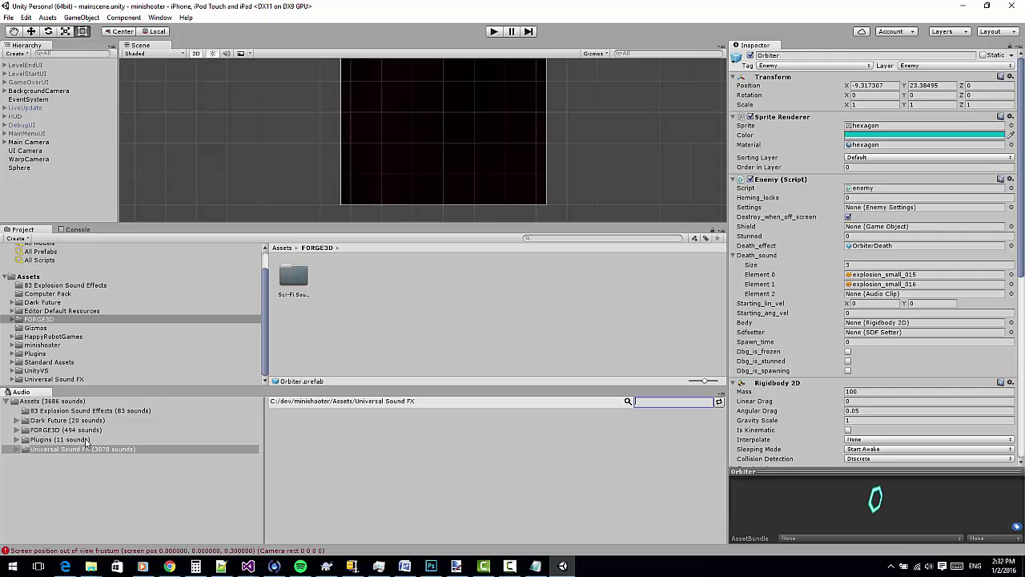
{"action": "left_click", "coordinate": [86, 439]}
{"action": "left_click", "coordinate": [84, 431]}
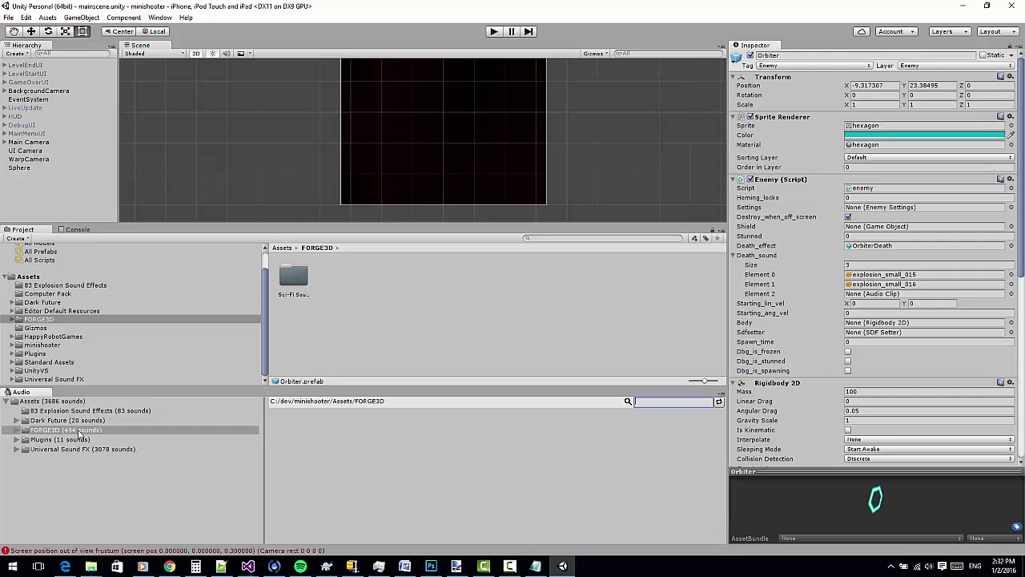
Step: Expand FORGE3D in the audio browser, open the Explosion folder under Sci-Fi Sounds, and look through its clips
{"action": "left_click", "coordinate": [16, 431]}
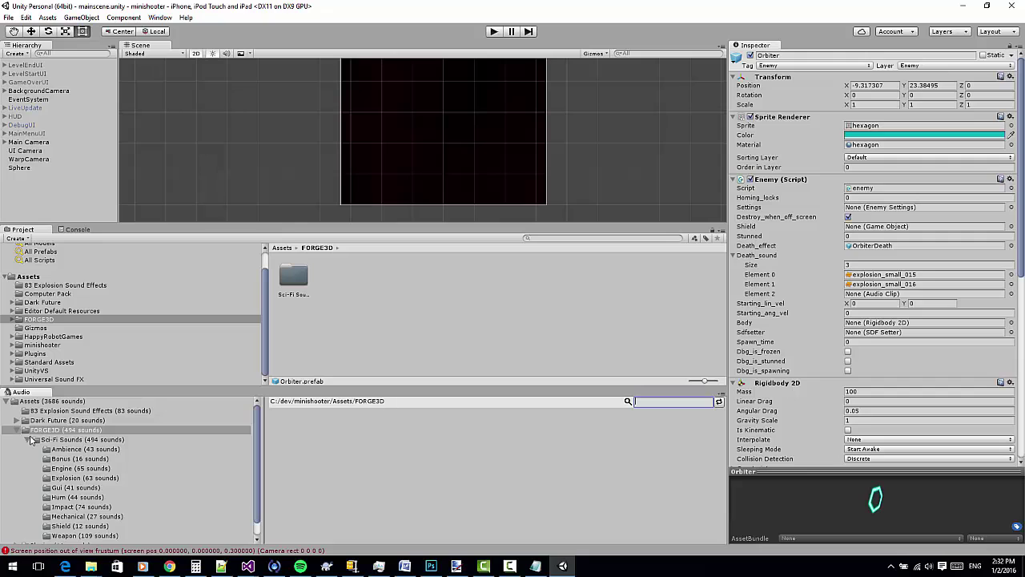
{"action": "left_click", "coordinate": [69, 439]}
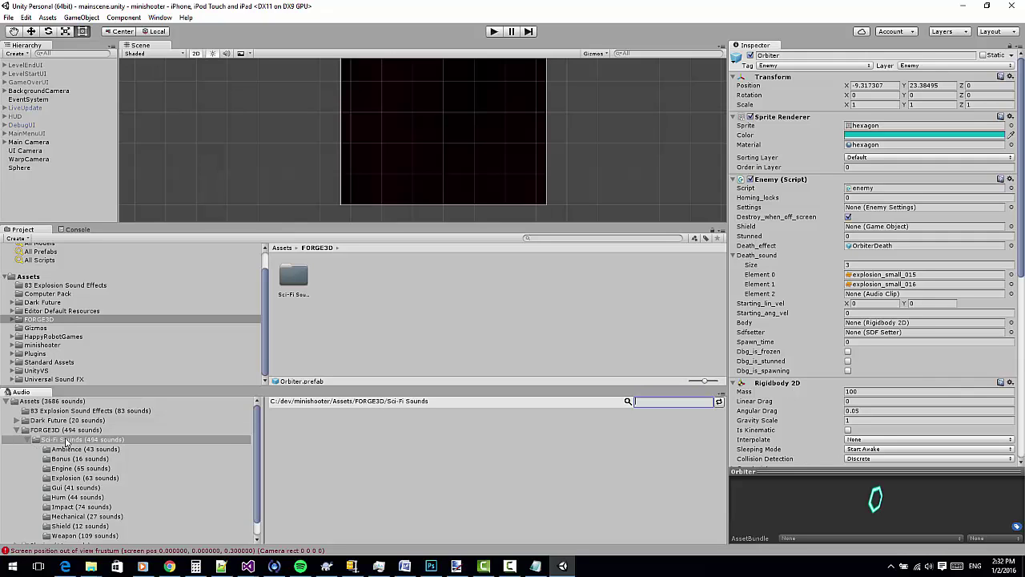
{"action": "left_click", "coordinate": [82, 478]}
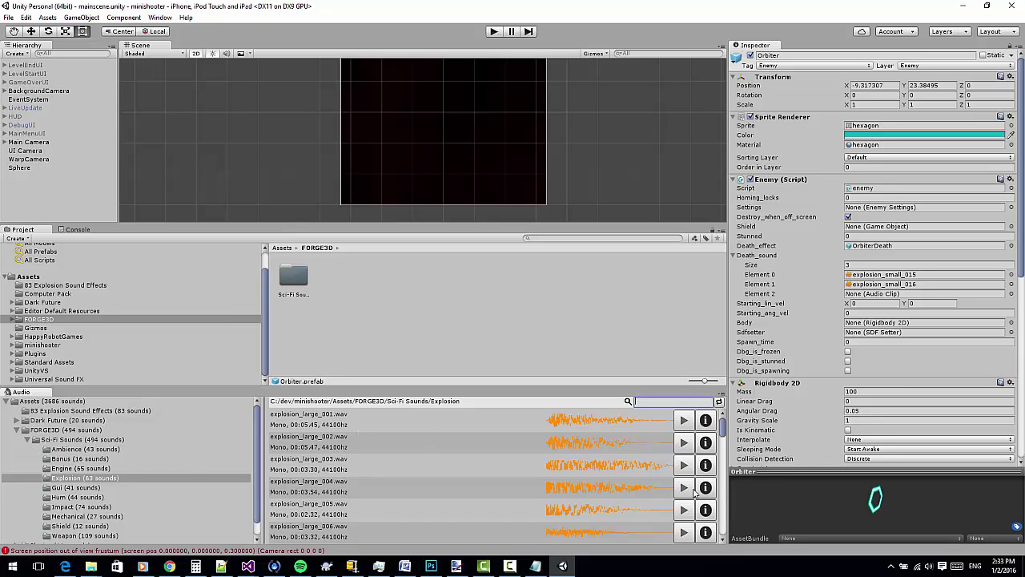
{"action": "mouse_move", "coordinate": [722, 430]}
{"action": "left_mouse_down"}
{"action": "mouse_move", "coordinate": [721, 536]}
{"action": "mouse_move", "coordinate": [722, 425]}
{"action": "left_mouse_up"}
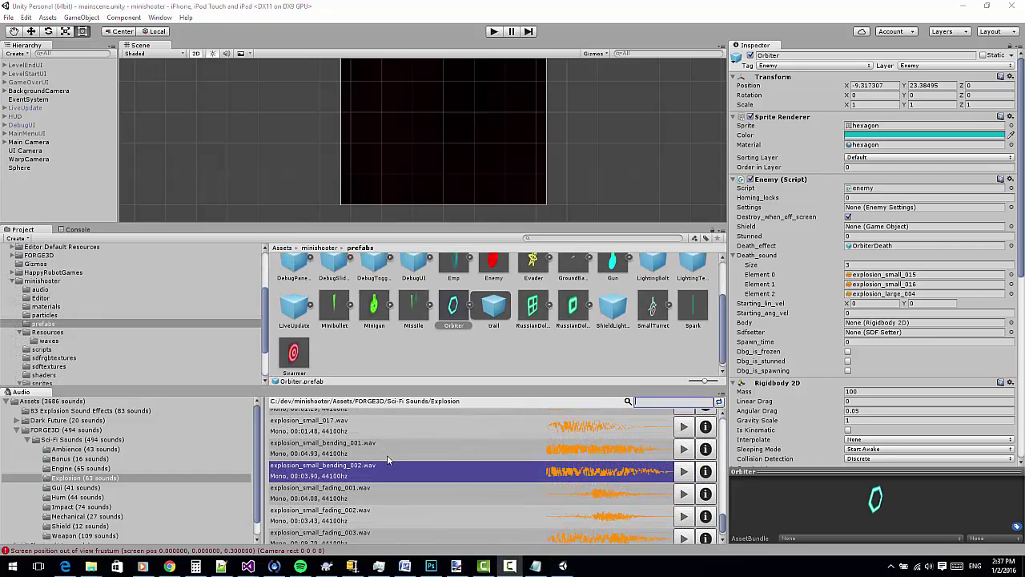
{"action": "scroll", "coordinate": [432, 470], "scroll_direction": "down", "scroll_amount": 1}
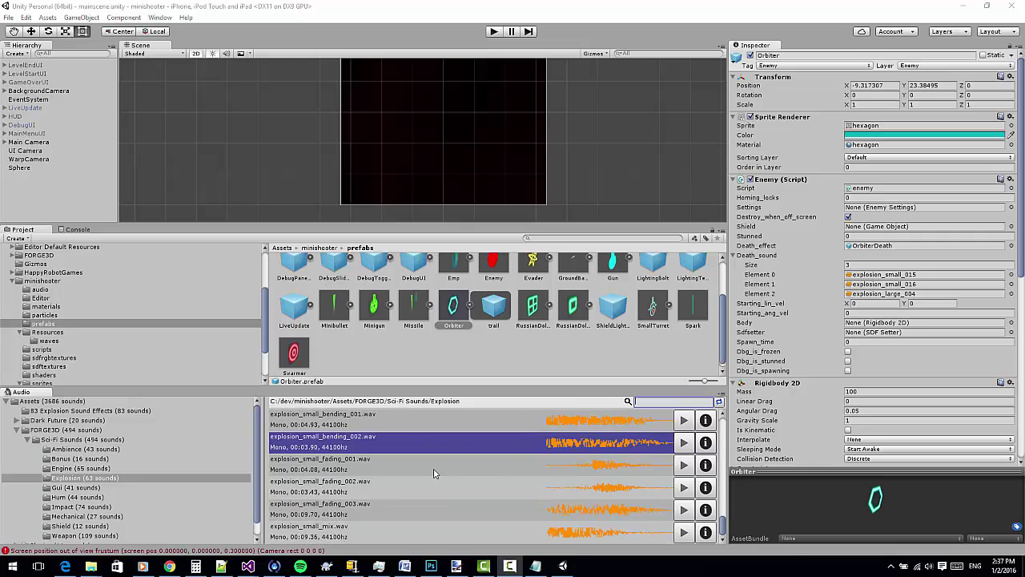
Step: Select several explosion_small clips one after another in the Explosion folder, including 016, 017, bending_001 and fading_002, to look at their waveforms
{"action": "left_click", "coordinate": [388, 487]}
{"action": "scroll", "coordinate": [471, 443], "scroll_direction": "up", "scroll_amount": 3}
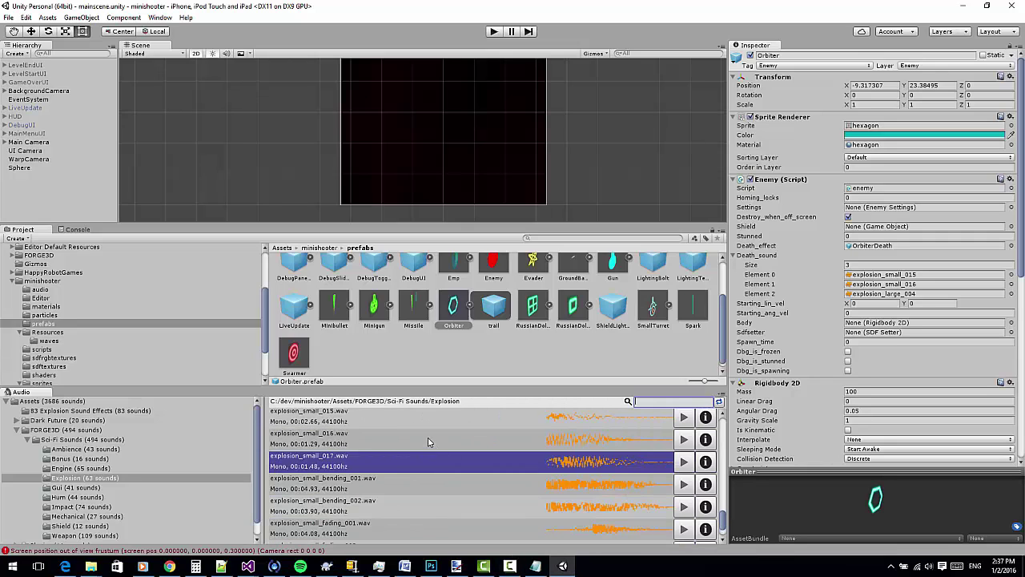
{"action": "left_click", "coordinate": [445, 440]}
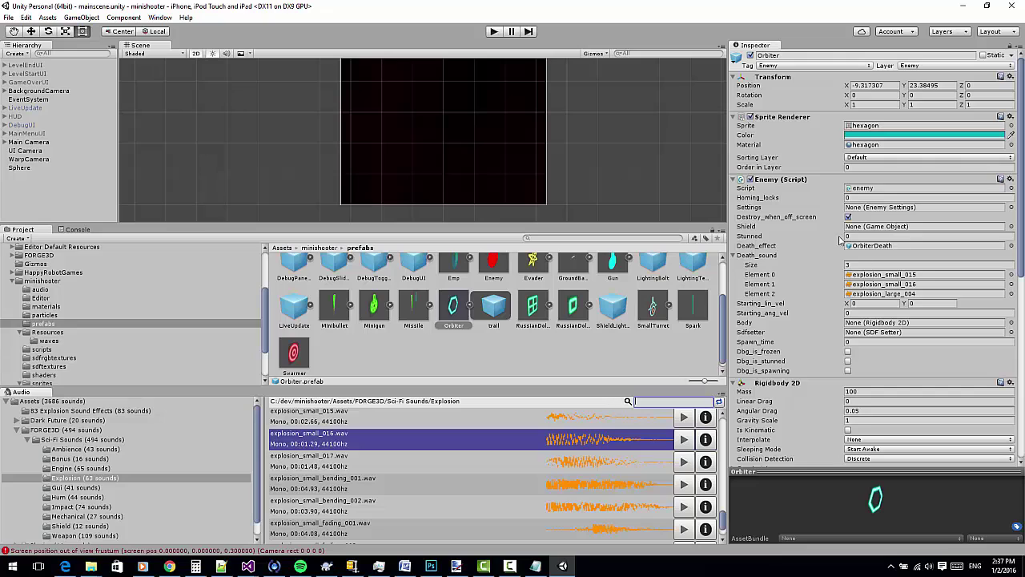
{"action": "left_click", "coordinate": [416, 458]}
{"action": "left_click", "coordinate": [410, 479]}
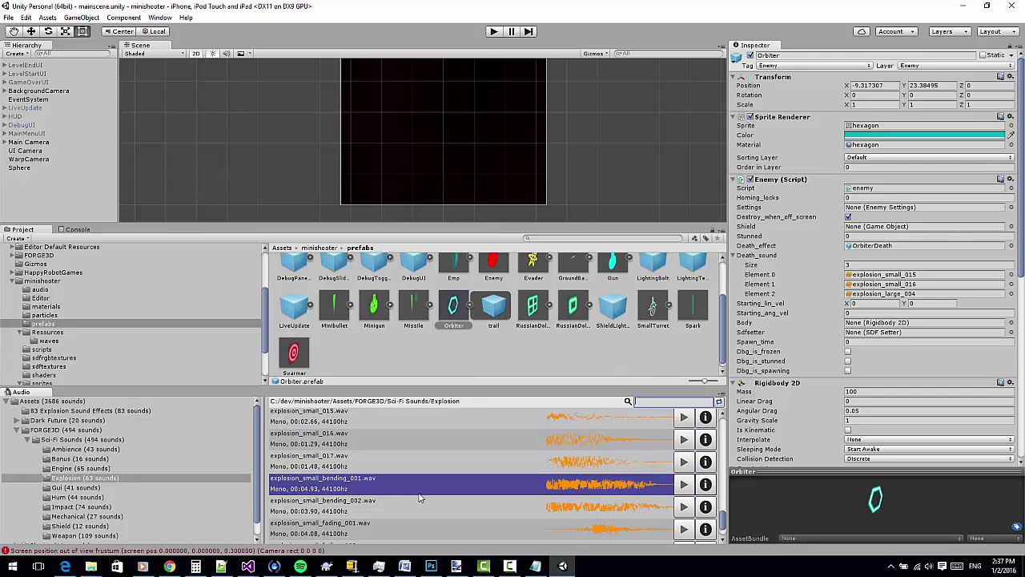
{"action": "scroll", "coordinate": [489, 456], "scroll_direction": "down", "scroll_amount": 3}
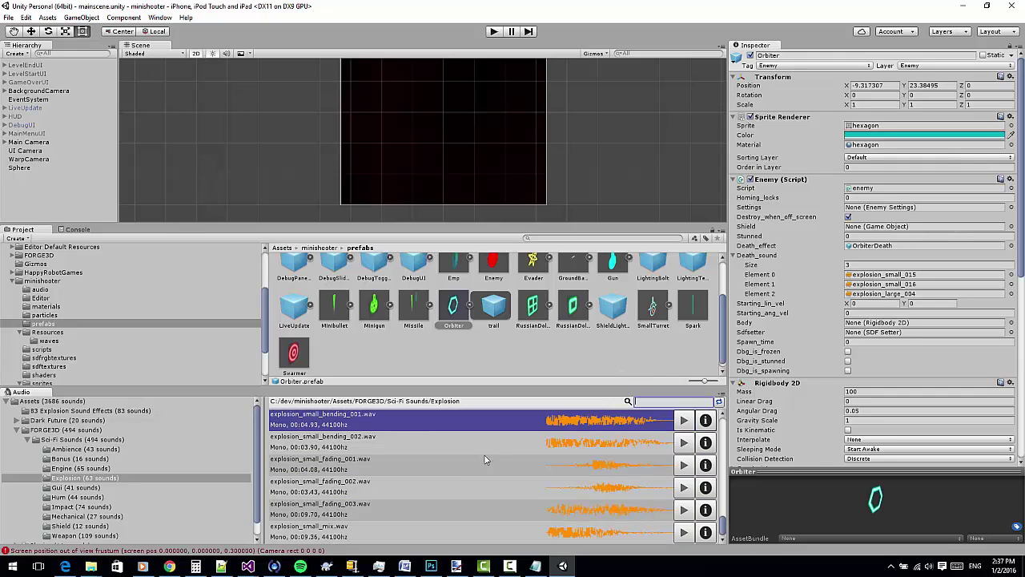
{"action": "left_click", "coordinate": [447, 495]}
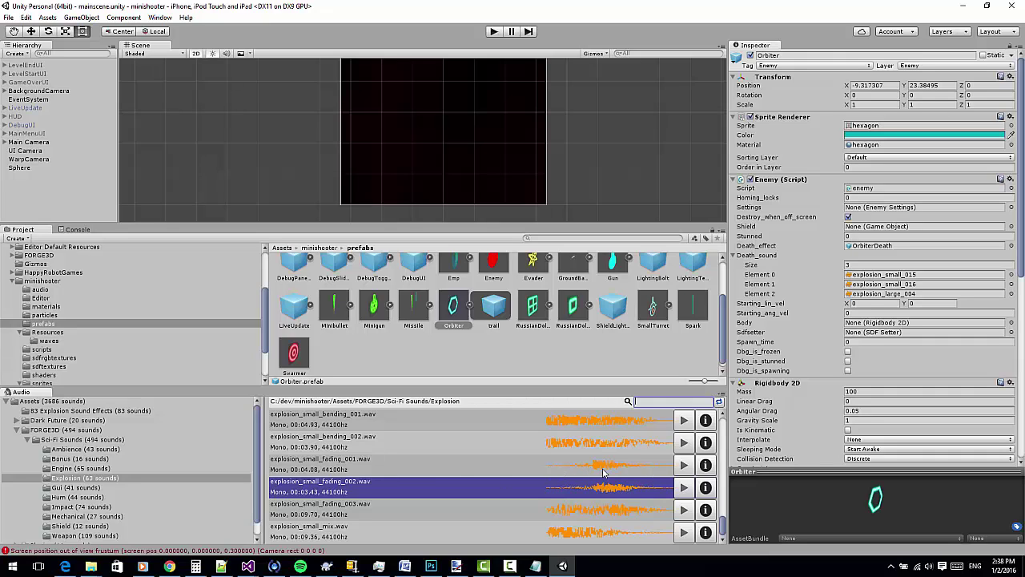
Step: Preview the explosion_small_fading_001, 002 and 003 clips, explosion_small_mix and explosion_small_017 in the audio browser
{"action": "left_click", "coordinate": [684, 466]}
{"action": "left_click", "coordinate": [684, 487]}
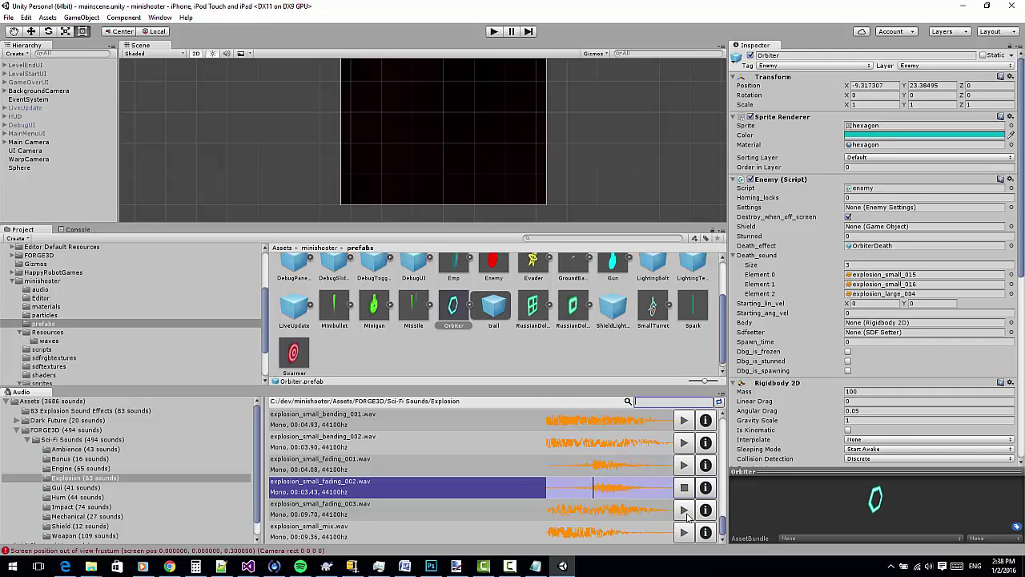
{"action": "left_click", "coordinate": [683, 510]}
{"action": "left_click", "coordinate": [683, 533]}
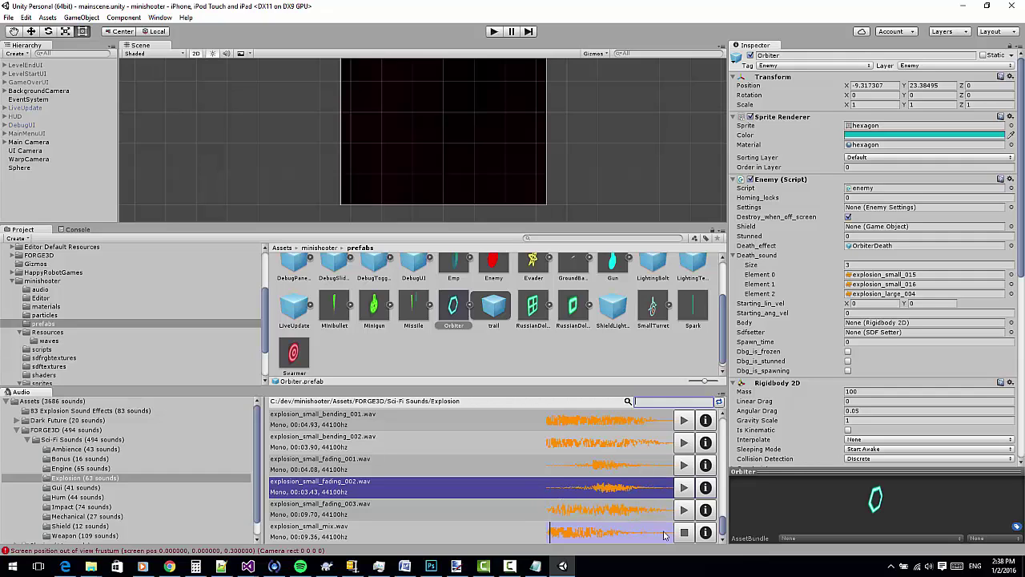
{"action": "scroll", "coordinate": [593, 479], "scroll_direction": "up", "scroll_amount": 3}
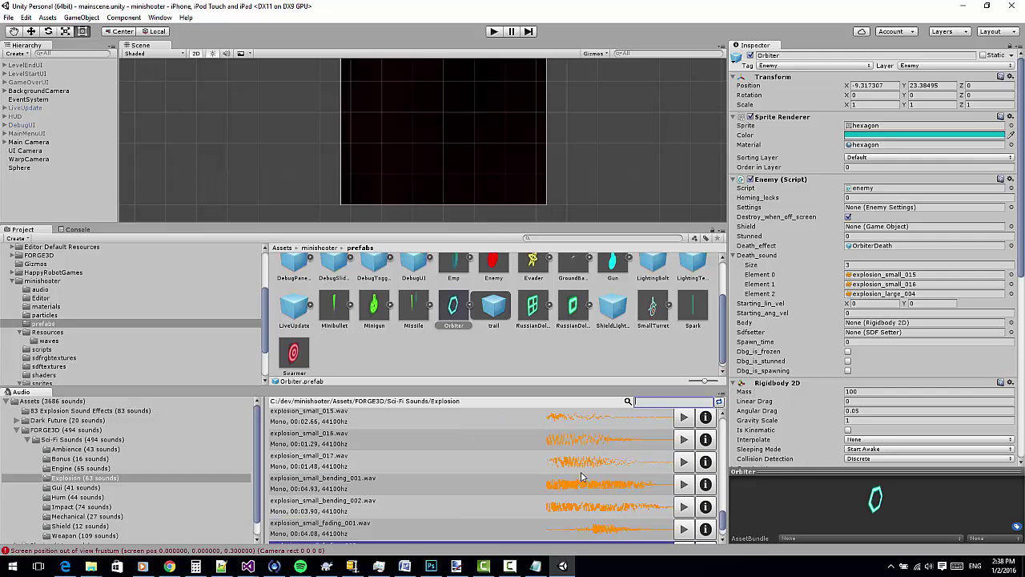
{"action": "left_click", "coordinate": [684, 462]}
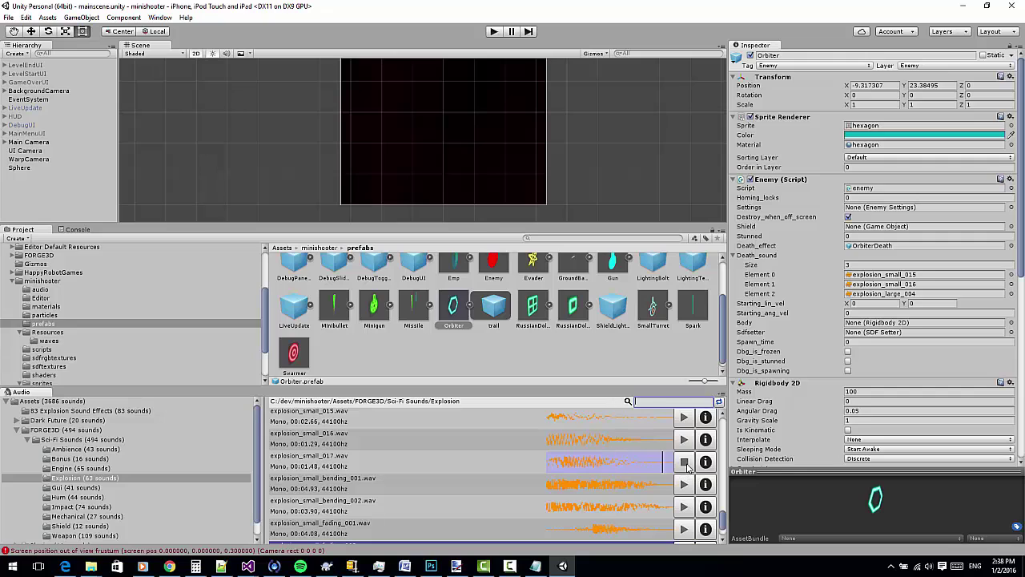
{"action": "left_click", "coordinate": [684, 463]}
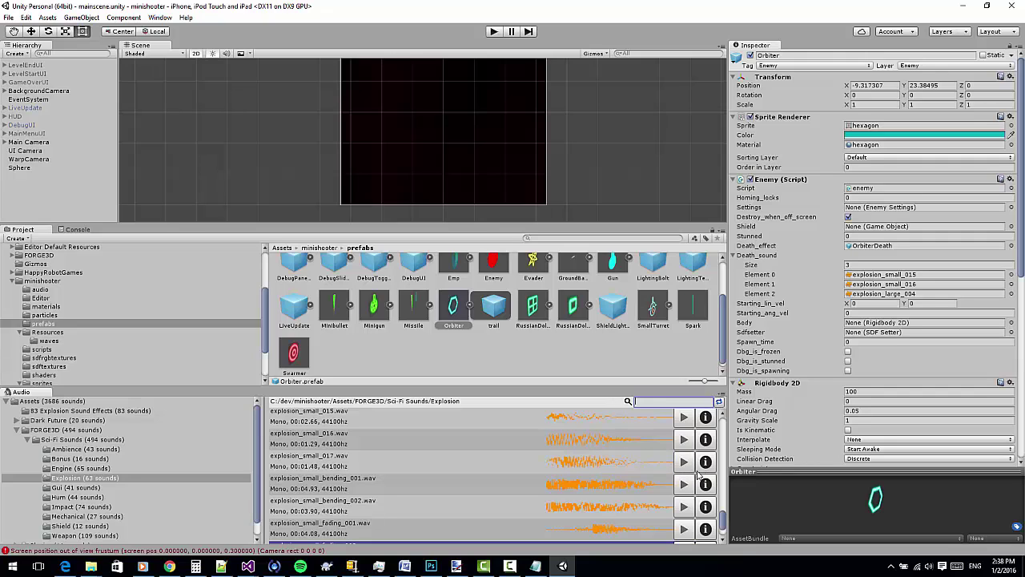
Step: Find explosion_small_fading_001 in the audio browser's Explosion folder and assign it to Element 2 of the Orbiter's Death_sound
{"action": "scroll", "coordinate": [457, 475], "scroll_direction": "down", "scroll_amount": 3}
{"action": "scroll", "coordinate": [448, 468], "scroll_direction": "up", "scroll_amount": 4}
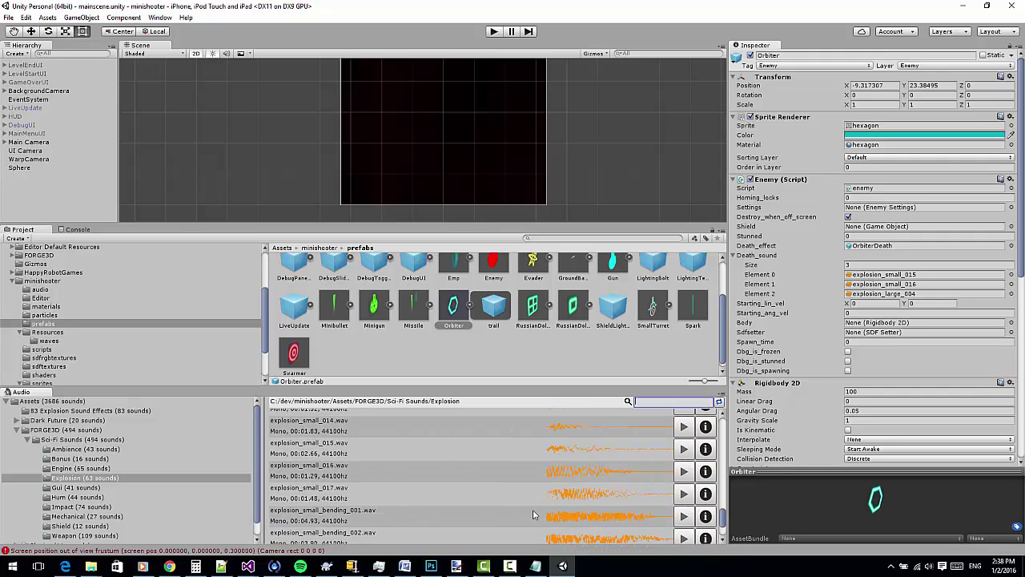
{"action": "scroll", "coordinate": [428, 454], "scroll_direction": "up", "scroll_amount": 5}
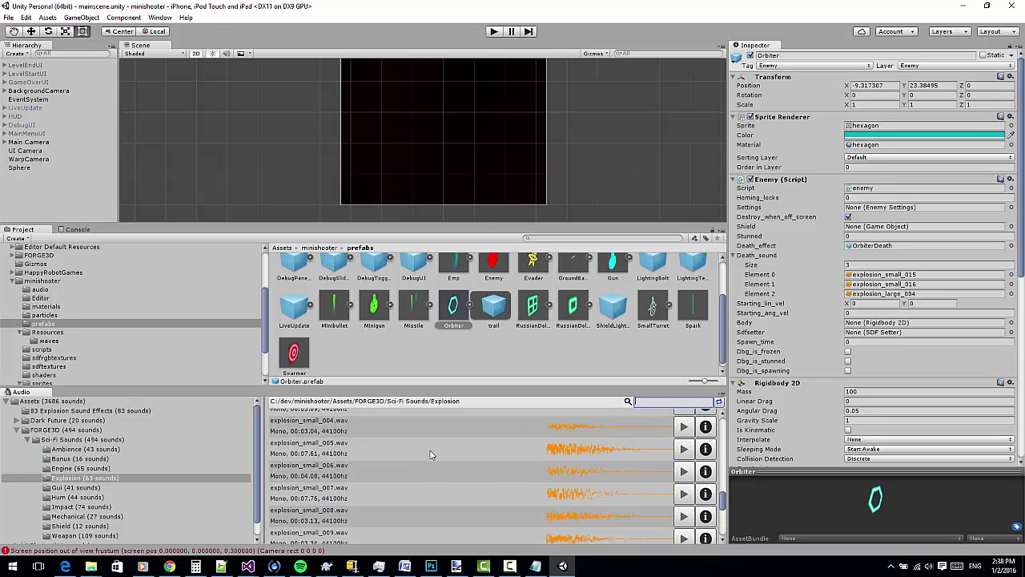
{"action": "scroll", "coordinate": [416, 468], "scroll_direction": "down", "scroll_amount": 4}
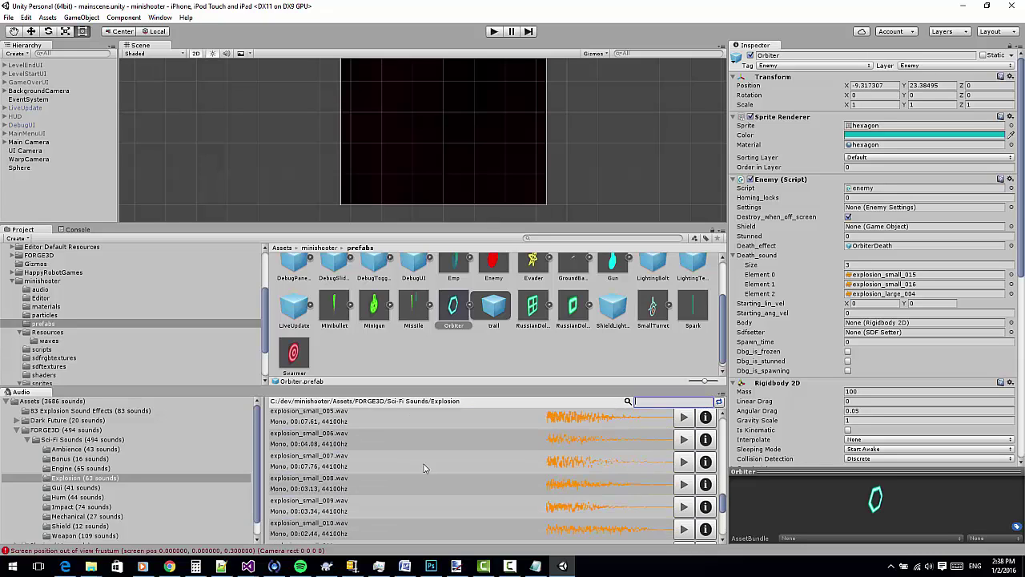
{"action": "scroll", "coordinate": [389, 447], "scroll_direction": "down", "scroll_amount": 3}
{"action": "left_click", "coordinate": [406, 492]}
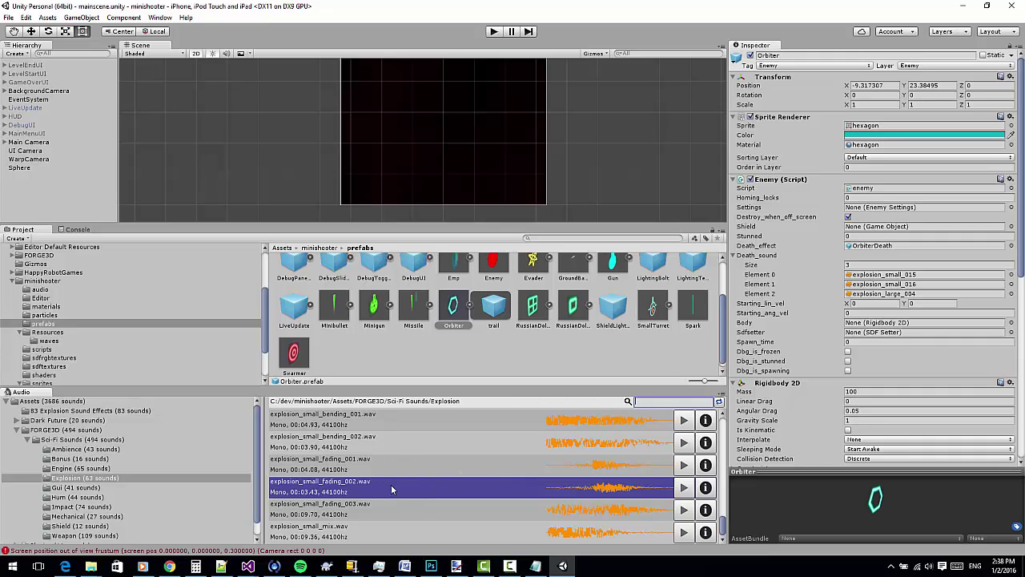
{"action": "left_click", "coordinate": [349, 468]}
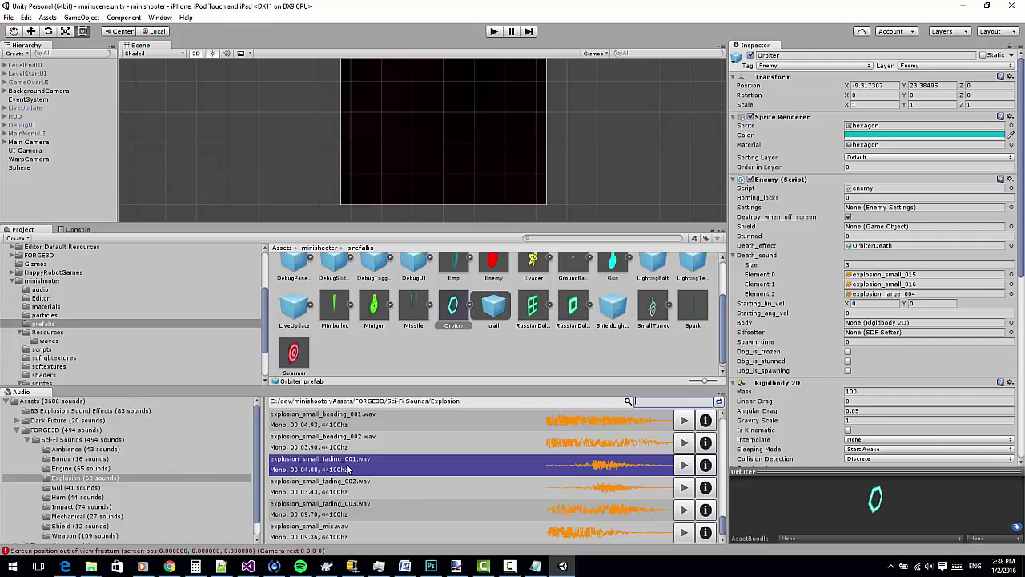
{"action": "left_click_drag", "start_coordinate": [349, 467], "coordinate": [877, 298]}
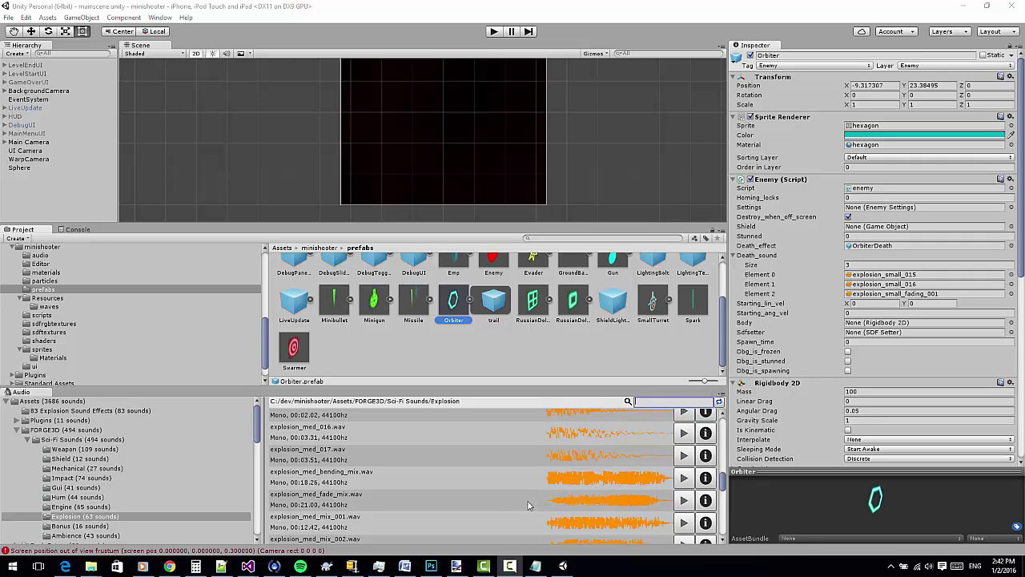
Step: Select explosion_med_bending_mix among the medium explosion clips and show its import settings in the Inspector
{"action": "left_click", "coordinate": [392, 503]}
{"action": "left_click", "coordinate": [440, 470]}
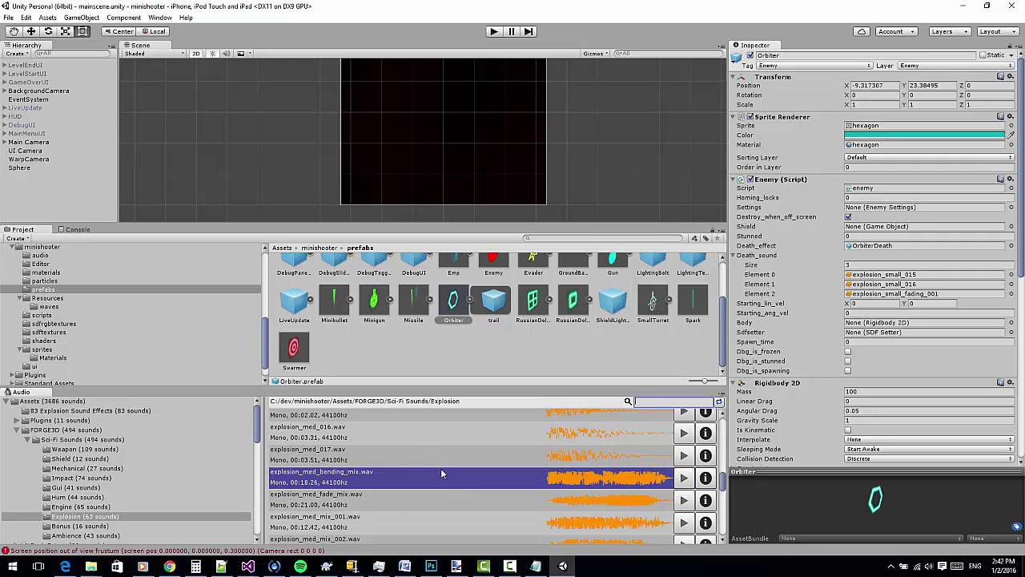
{"action": "left_click", "coordinate": [429, 434]}
{"action": "left_click", "coordinate": [420, 460]}
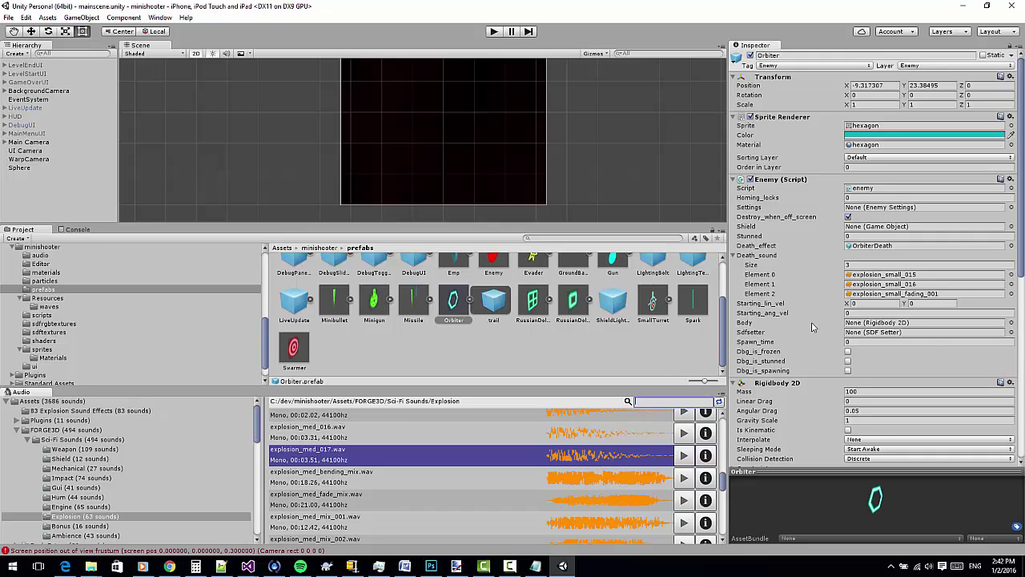
{"action": "left_click", "coordinate": [538, 475]}
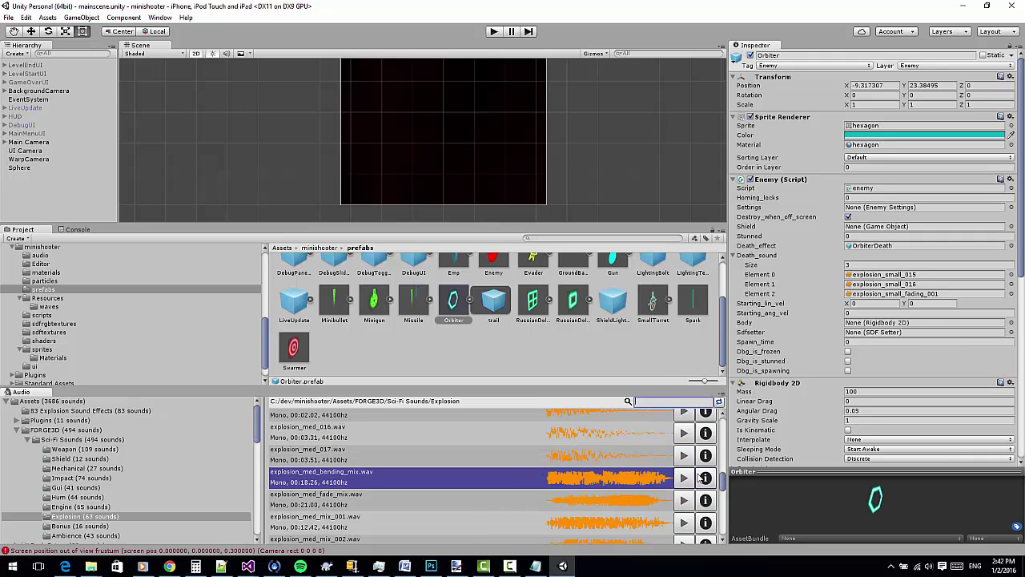
{"action": "left_click", "coordinate": [705, 477]}
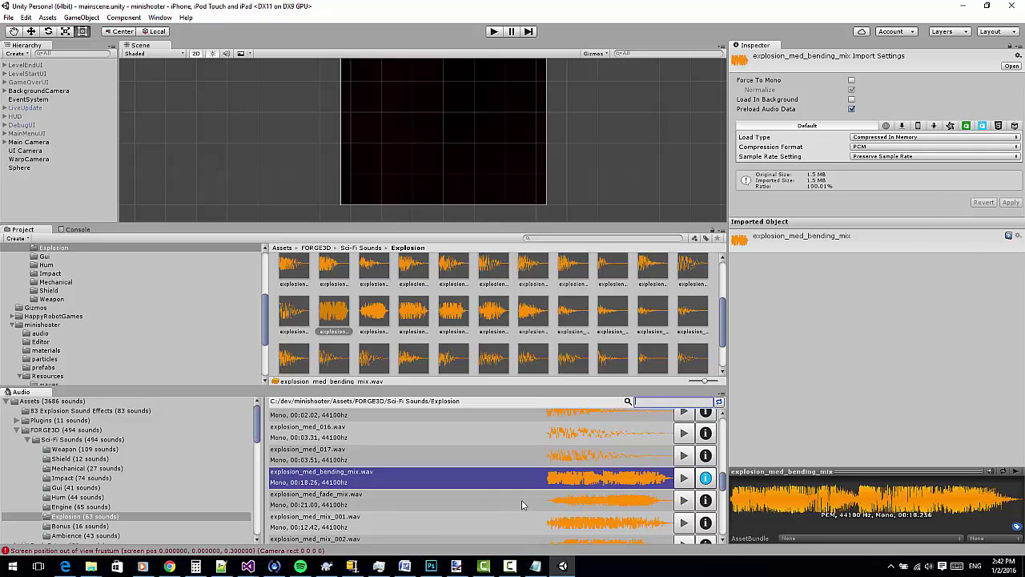
Step: Select explosion_small_fading_002 near the end of the Explosion clip list and preview it, stopping the playback
{"action": "left_click", "coordinate": [438, 502]}
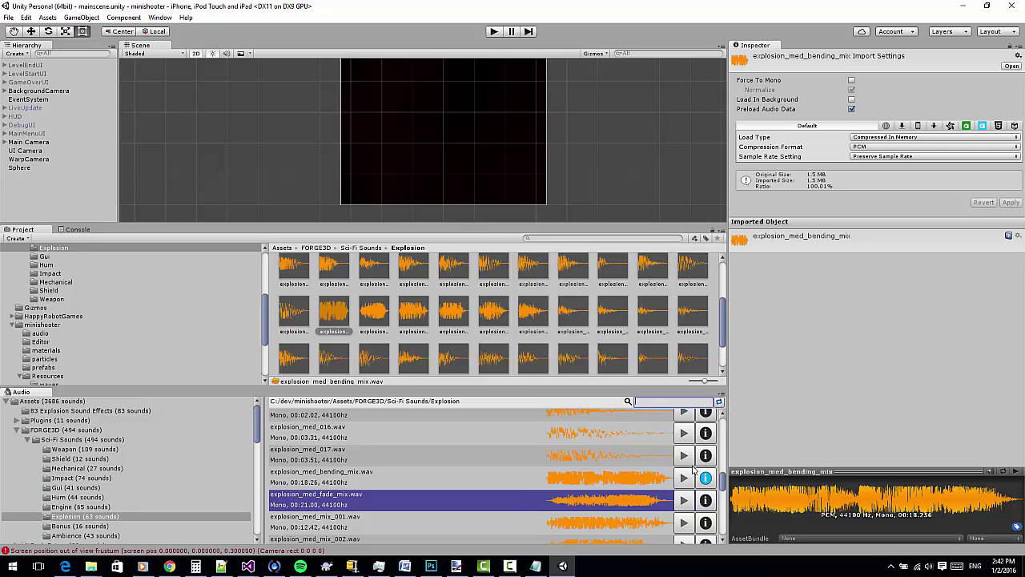
{"action": "scroll", "coordinate": [555, 511], "scroll_direction": "down", "scroll_amount": 5}
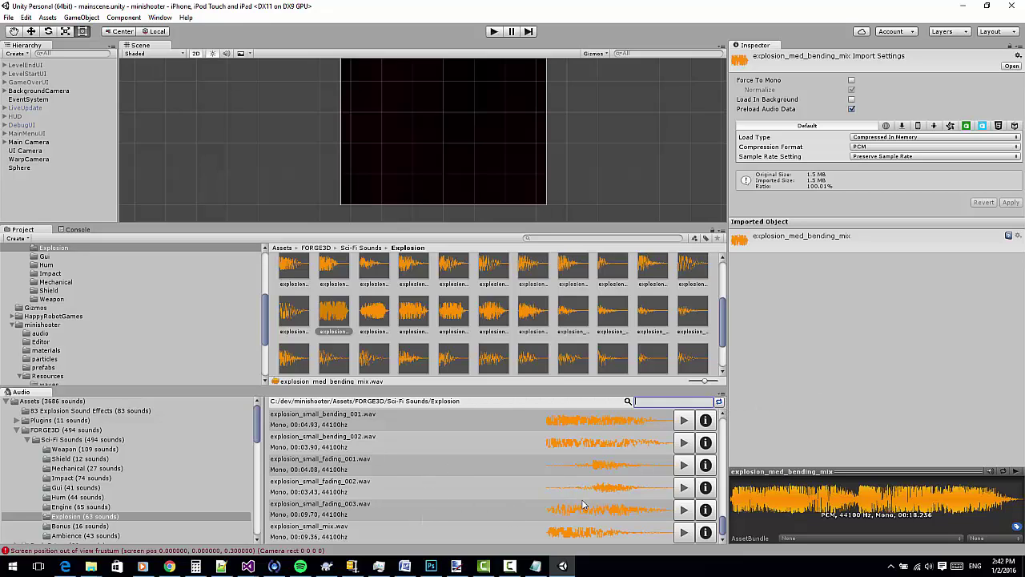
{"action": "left_click", "coordinate": [401, 491]}
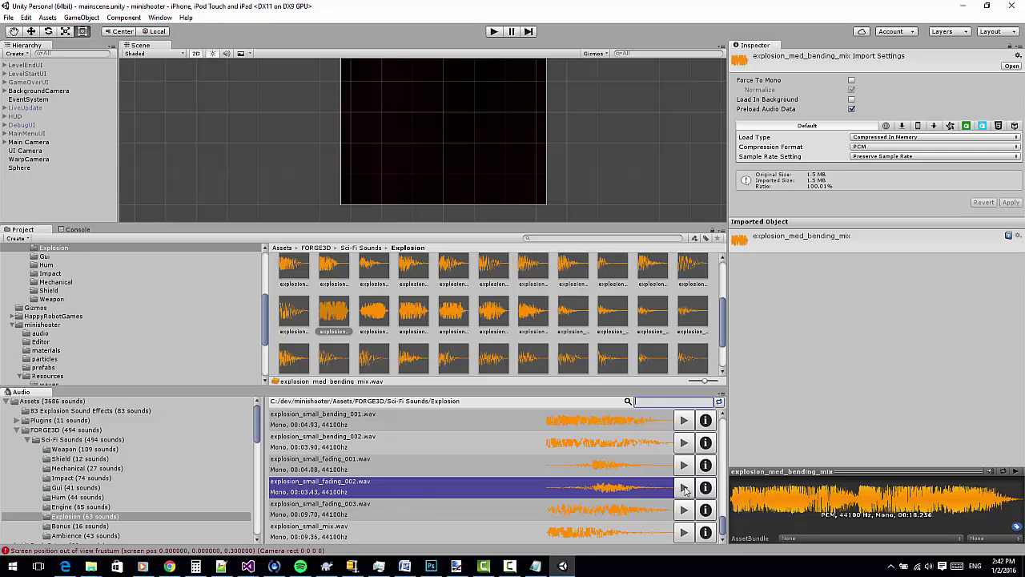
{"action": "left_click", "coordinate": [683, 488]}
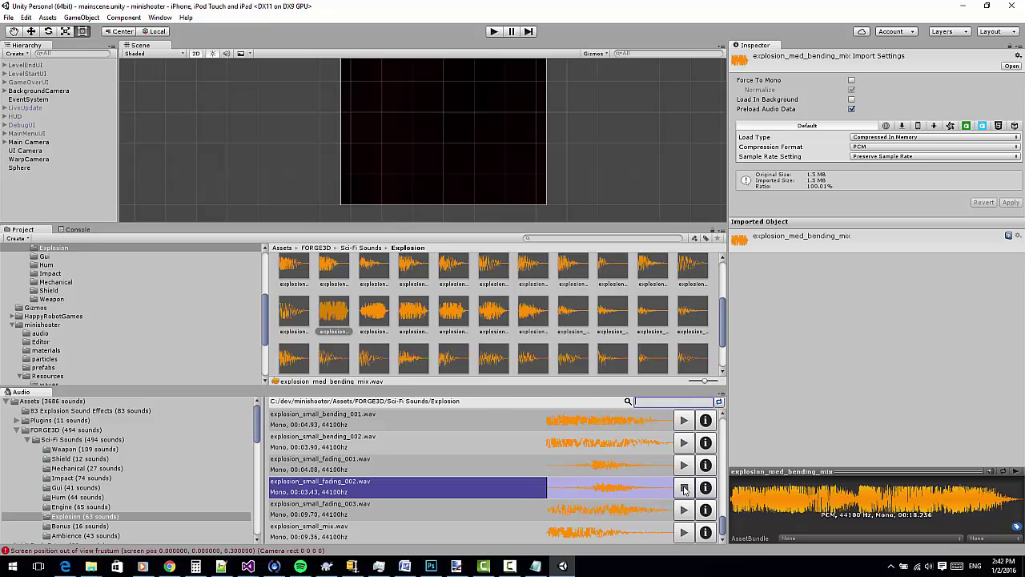
{"action": "left_click", "coordinate": [683, 487]}
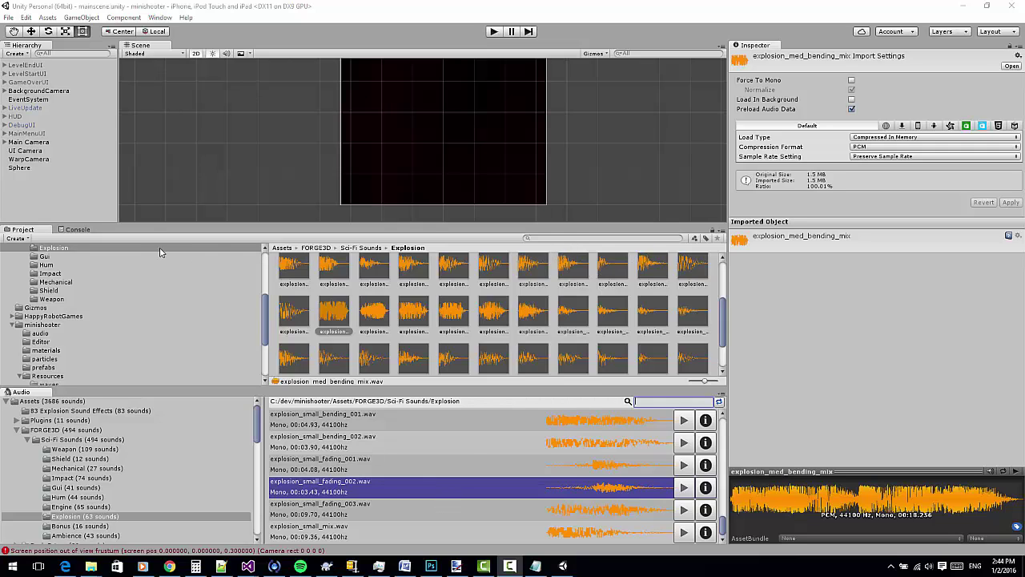
Step: Search the Project panel for "explosion" and look through the matching assets
{"action": "left_click", "coordinate": [573, 238]}
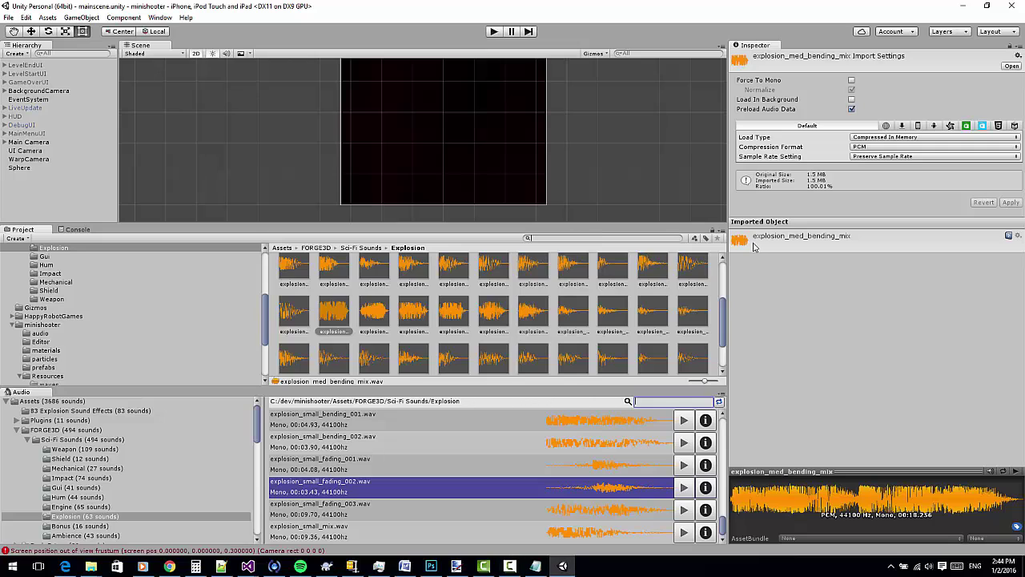
{"action": "type", "text": "explosion"}
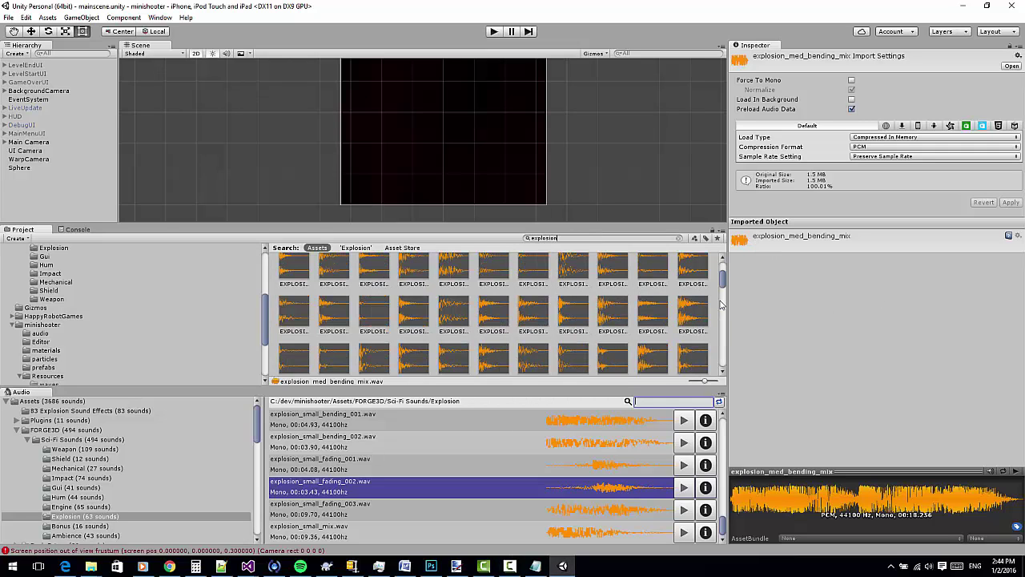
{"action": "mouse_move", "coordinate": [725, 285]}
{"action": "left_mouse_down"}
{"action": "mouse_move", "coordinate": [723, 272]}
{"action": "mouse_move", "coordinate": [720, 348]}
{"action": "mouse_move", "coordinate": [724, 272]}
{"action": "left_mouse_up"}
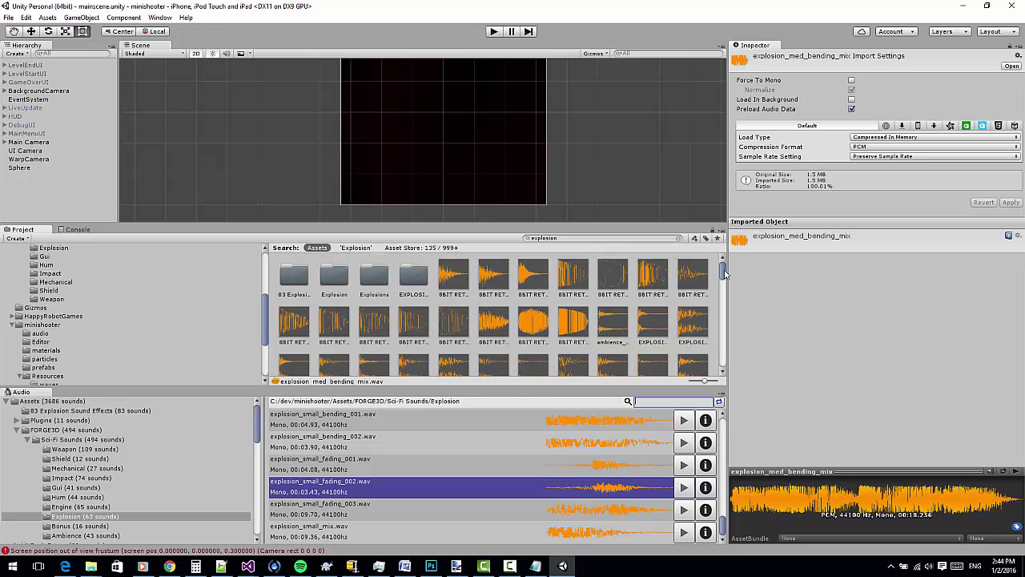
{"action": "scroll", "coordinate": [526, 298], "scroll_direction": "down", "scroll_amount": 10}
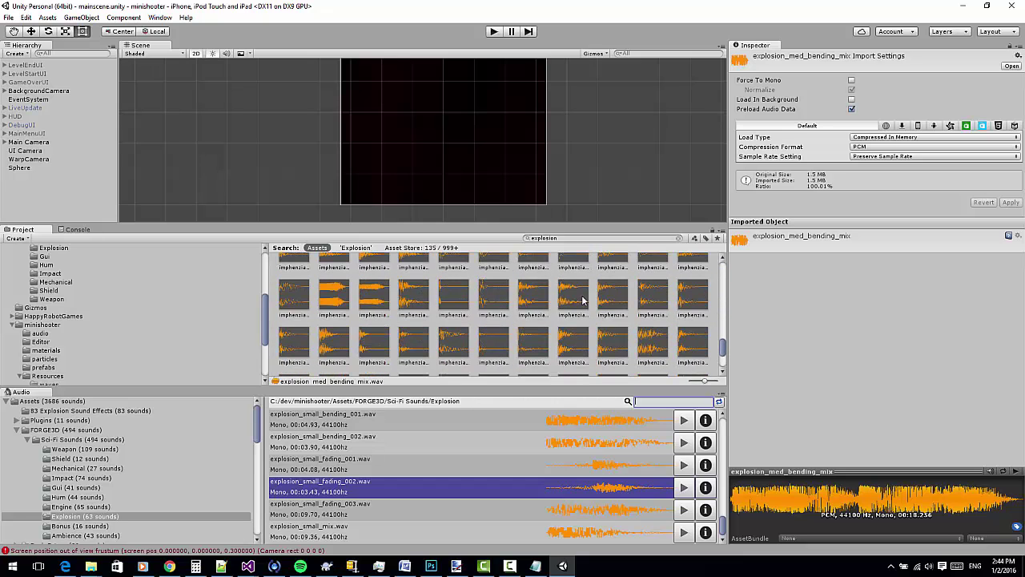
{"action": "scroll", "coordinate": [602, 290], "scroll_direction": "up", "scroll_amount": 10}
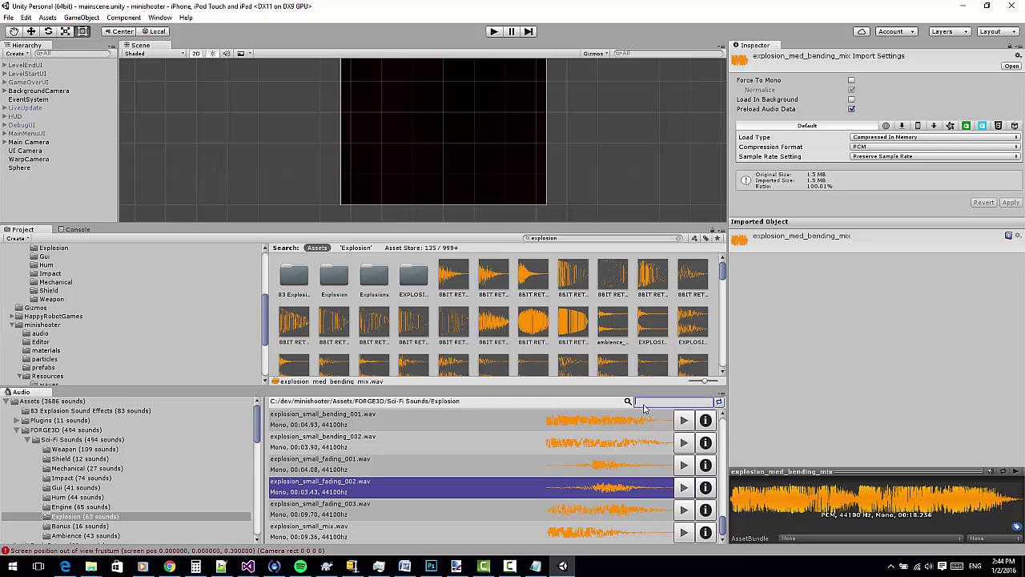
Step: Filter the audio browser by "explosion" and look through the matching clips in FORGE3D/Sci-Fi Sounds/Explosion
{"action": "type", "text": "explosion"}
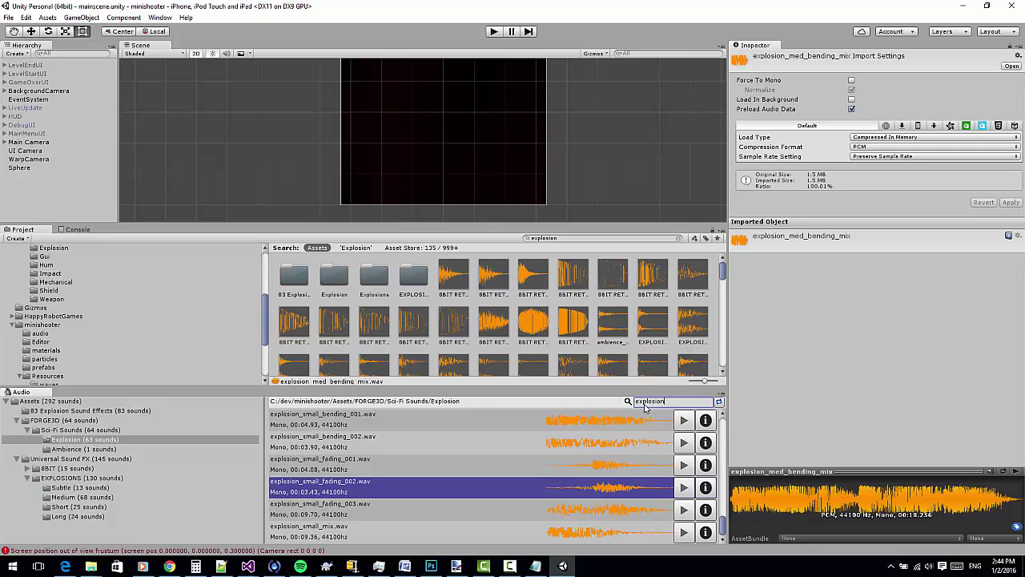
{"action": "left_click", "coordinate": [38, 402]}
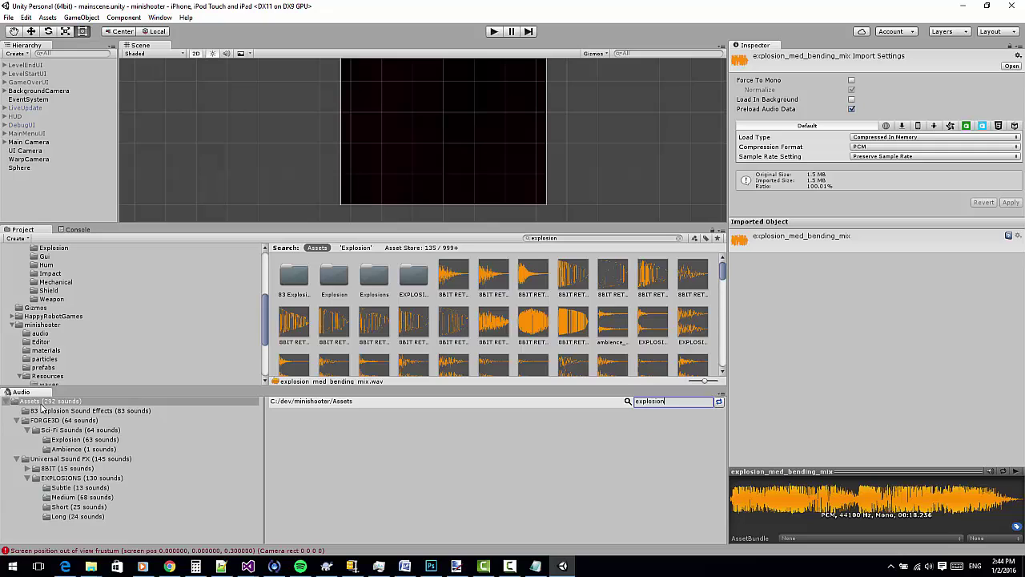
{"action": "left_click", "coordinate": [64, 430]}
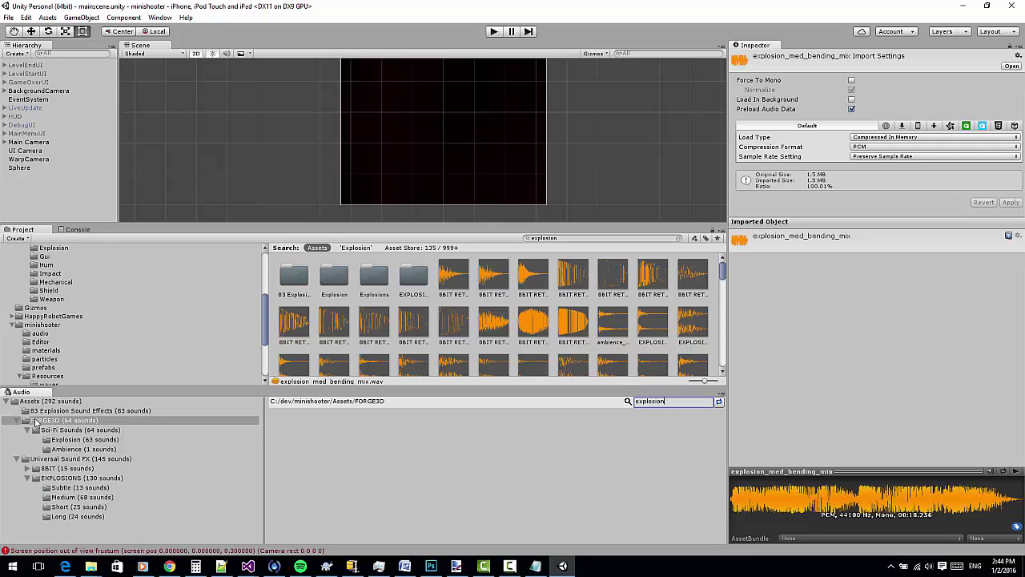
{"action": "left_click", "coordinate": [88, 440]}
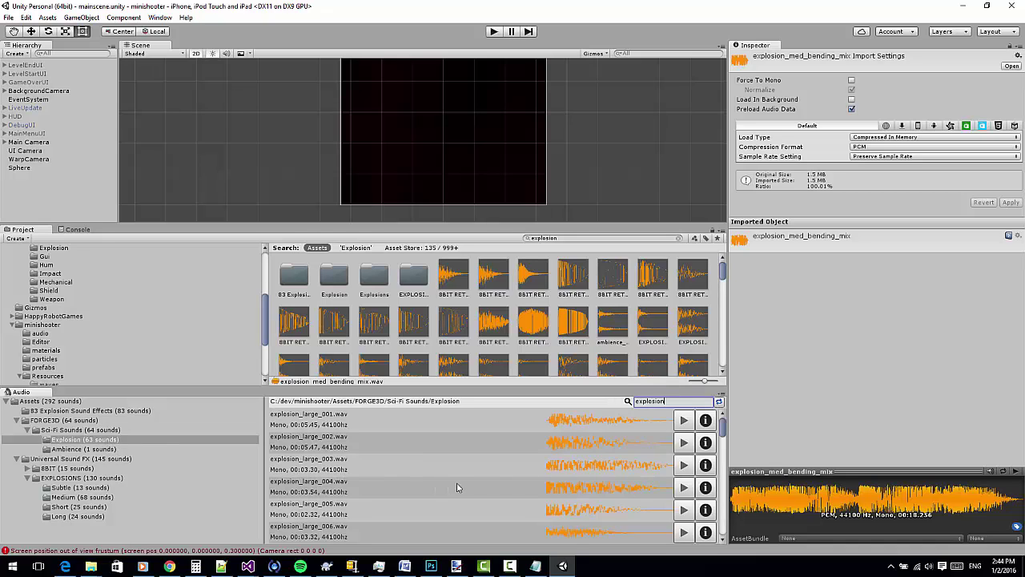
{"action": "scroll", "coordinate": [504, 490], "scroll_direction": "down", "scroll_amount": 5}
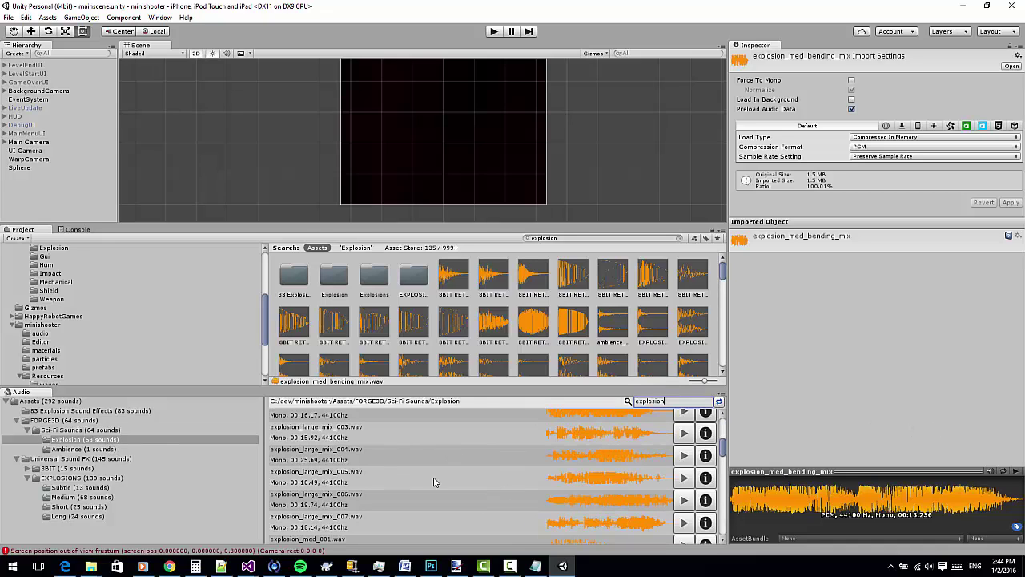
Step: Clear the "explosion" filter in the audio browser to list all sound folders again
{"action": "scroll", "coordinate": [432, 484], "scroll_direction": "down", "scroll_amount": 5}
{"action": "scroll", "coordinate": [431, 484], "scroll_direction": "up", "scroll_amount": 5}
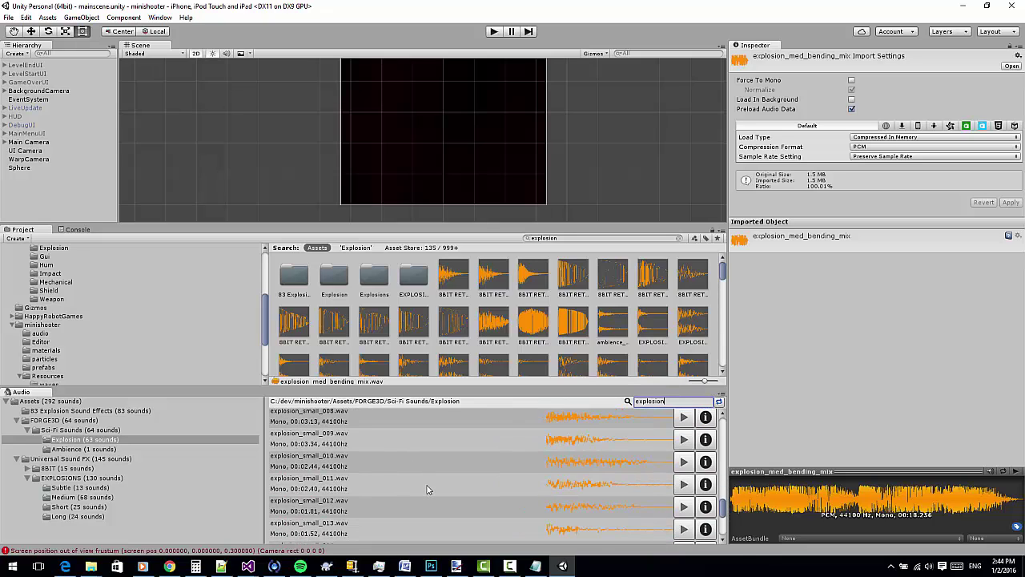
{"action": "scroll", "coordinate": [428, 459], "scroll_direction": "up", "scroll_amount": 8}
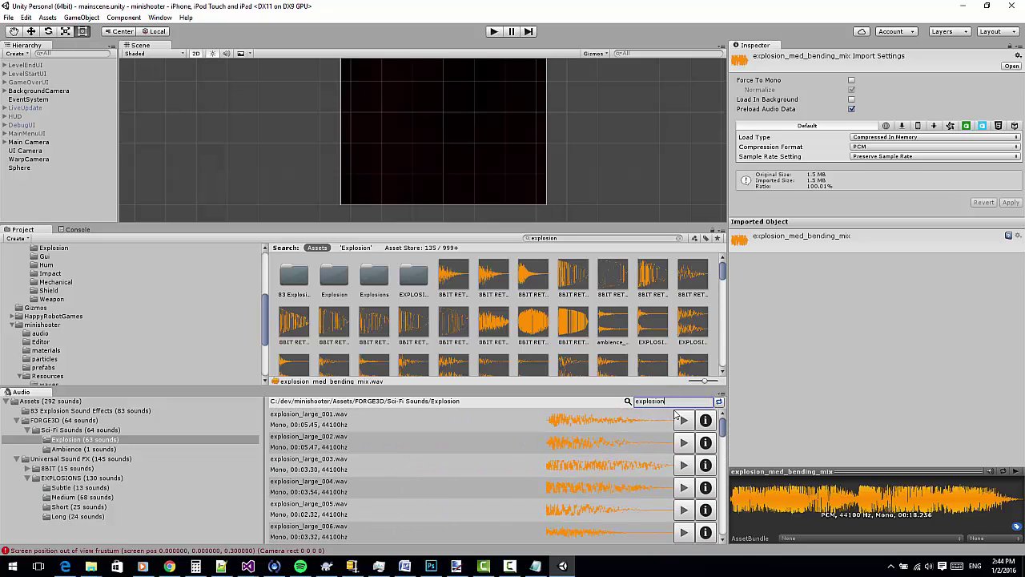
{"action": "key", "text": "BackSpace"}
{"action": "key", "text": "BackSpace"}
{"action": "key", "text": "BackSpace"}
{"action": "key", "text": "BackSpace"}
{"action": "key", "text": "BackSpace"}
{"action": "left_click", "coordinate": [29, 440]}
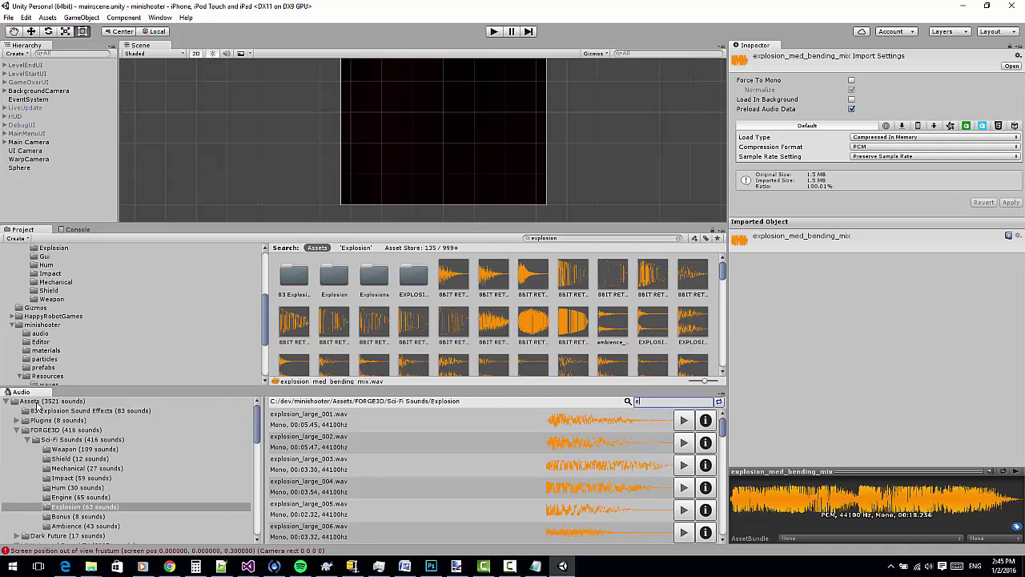
{"action": "key", "text": "BackSpace"}
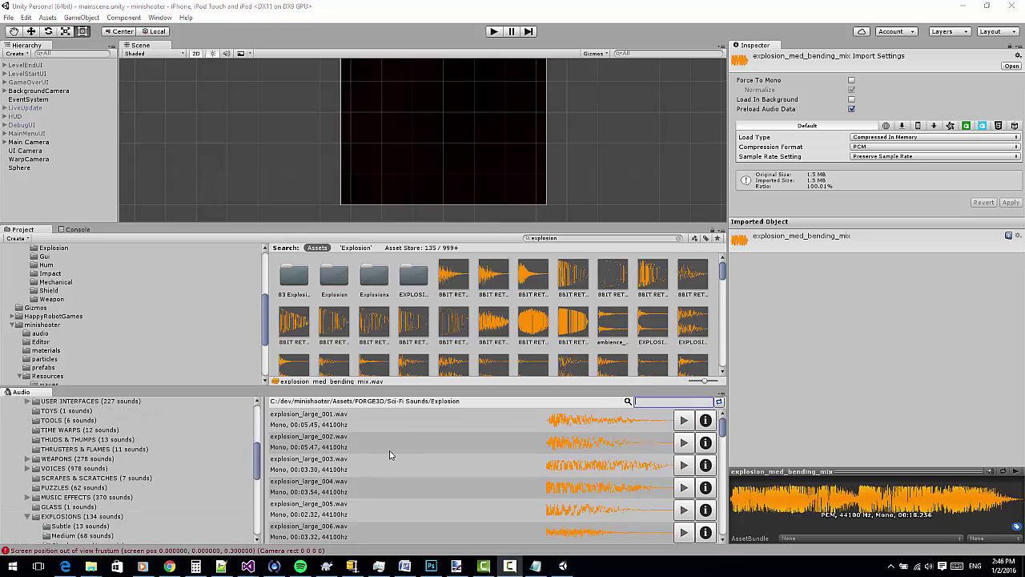
Step: Show the clips in Universal Sound FX/THRUSTERS & FLAMES and collapse the expanded top-level folders, such as FORGE3D, in the audio folder tree
{"action": "left_click", "coordinate": [109, 448]}
{"action": "scroll", "coordinate": [112, 452], "scroll_direction": "up", "scroll_amount": 5}
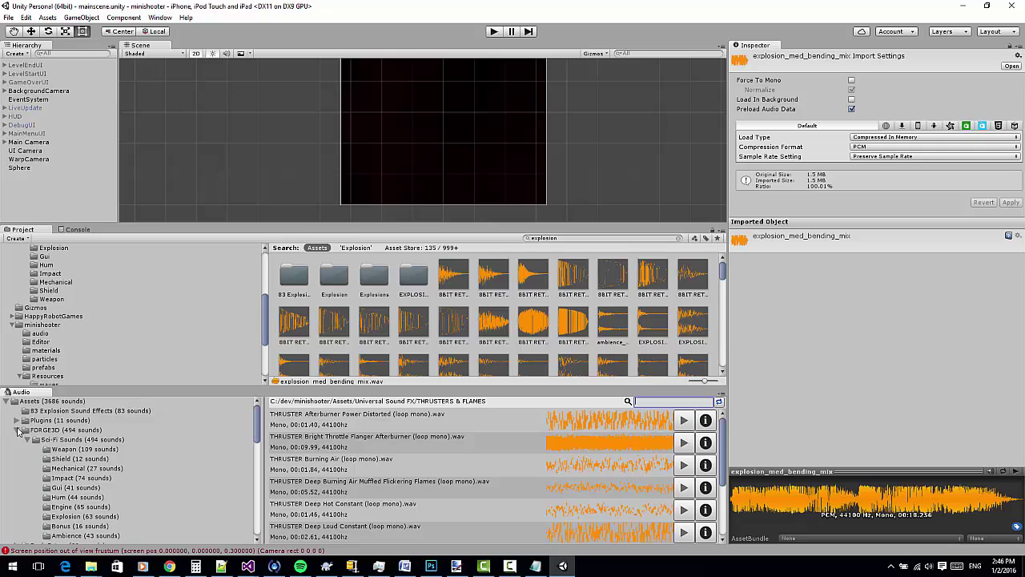
{"action": "left_click", "coordinate": [18, 430]}
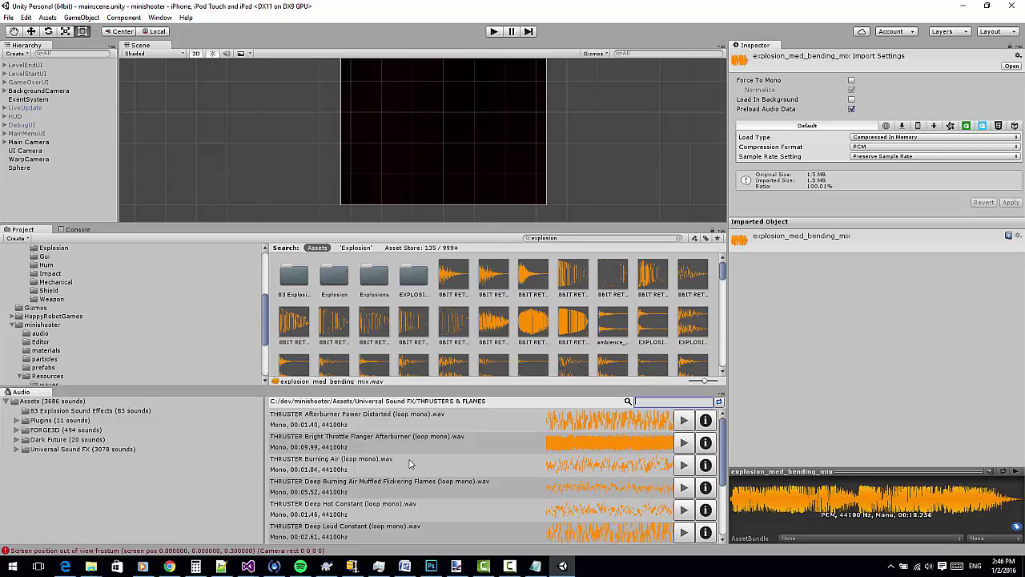
Step: Browse the thruster clips by selecting several in turn, including THRUSTER Flanger Shifting Burning Air Hot, and finish on THRUSTER Deep Loud Constant
{"action": "left_click_drag", "start_coordinate": [723, 443], "coordinate": [729, 466]}
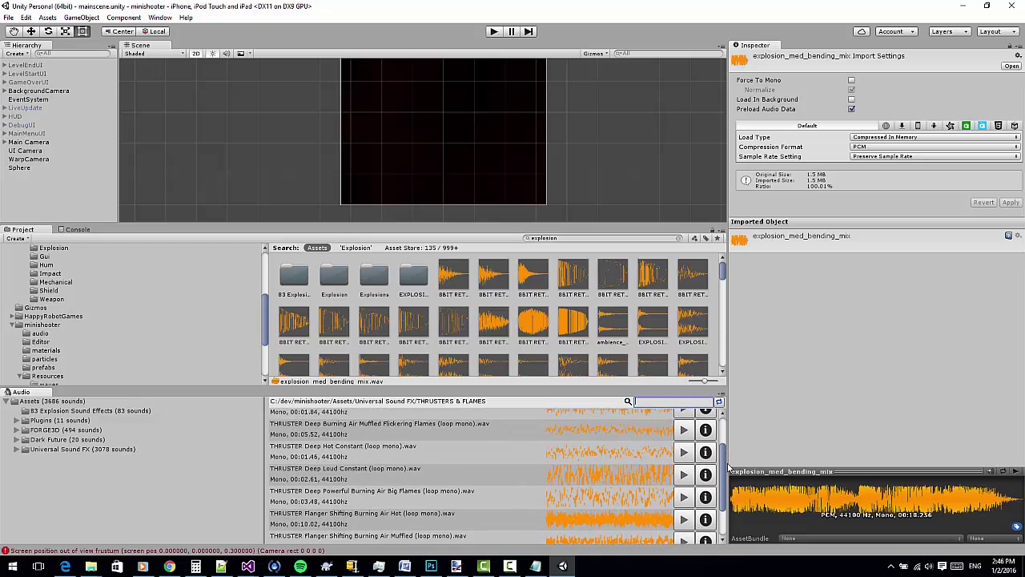
{"action": "left_click", "coordinate": [315, 454]}
{"action": "left_click", "coordinate": [405, 480]}
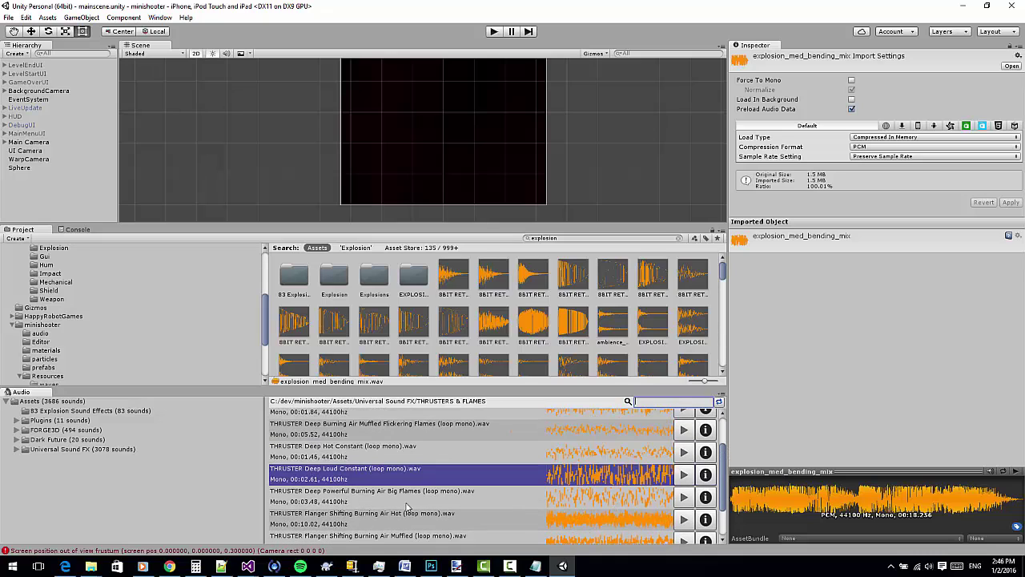
{"action": "left_click", "coordinate": [406, 504]}
{"action": "left_click", "coordinate": [415, 519]}
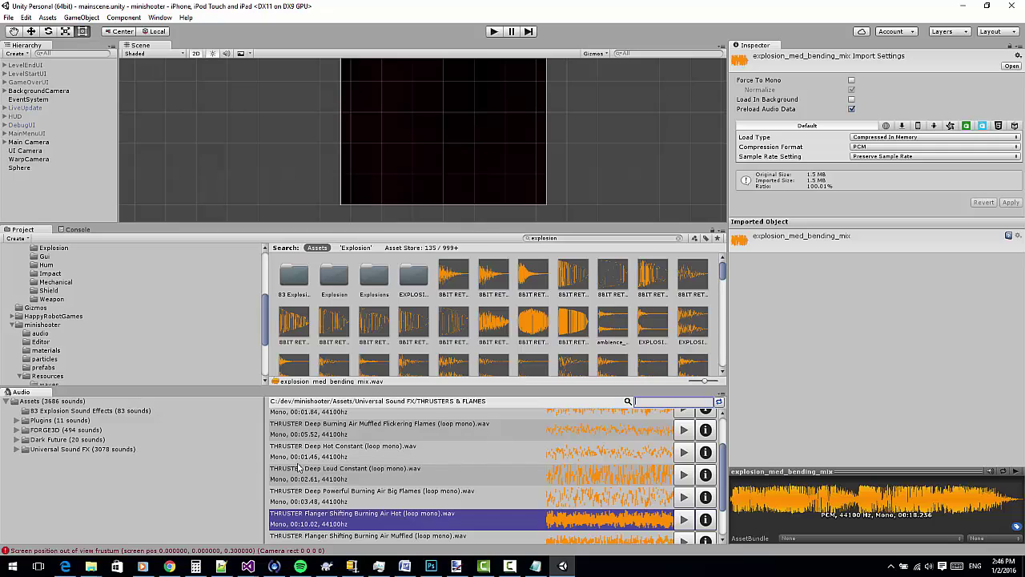
{"action": "left_click", "coordinate": [367, 460]}
{"action": "left_click", "coordinate": [402, 472]}
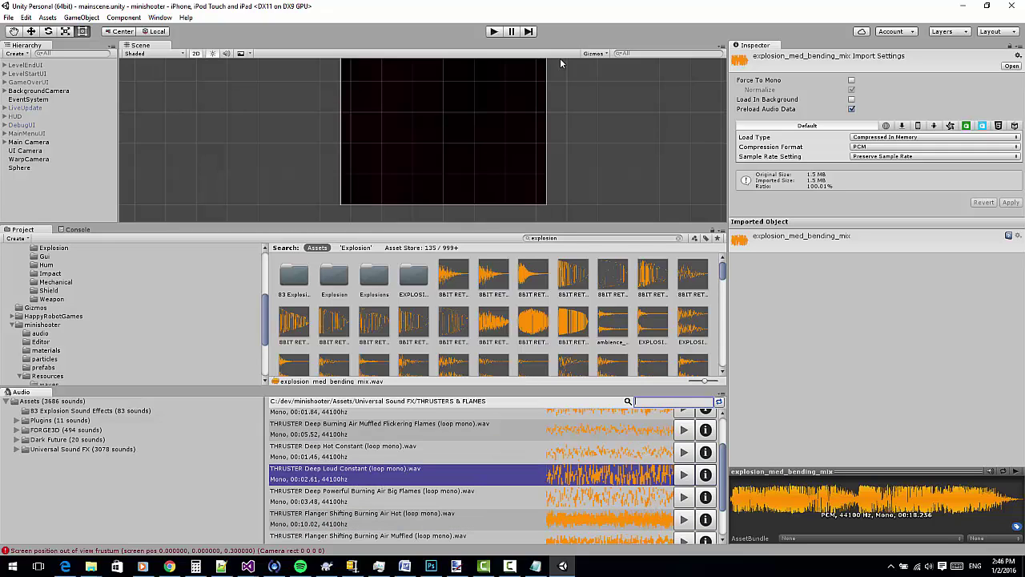